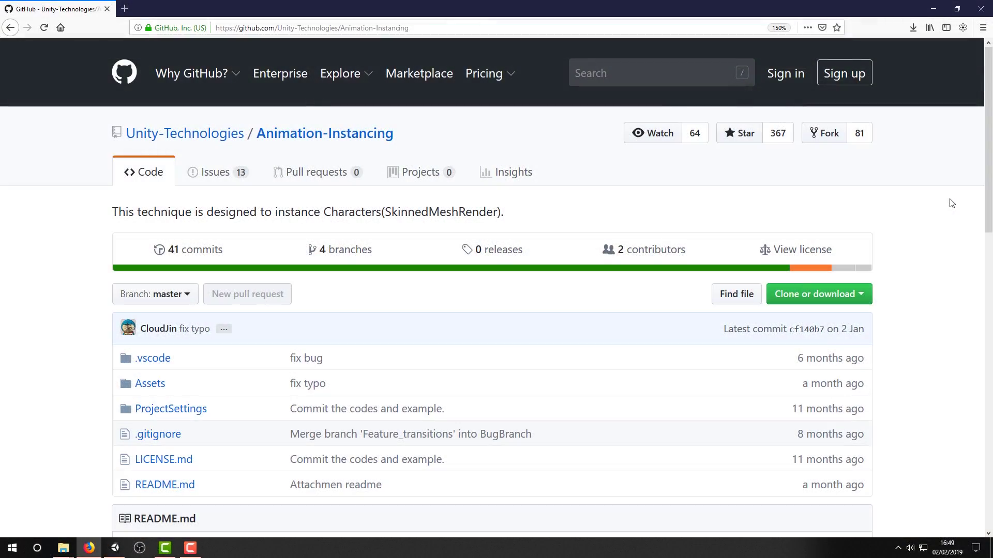
Step: Read through the Animation-Instancing README, then browse the repository's 41-commit history
{"action": "left_click_drag", "start_coordinate": [985, 144], "coordinate": [983, 349]}
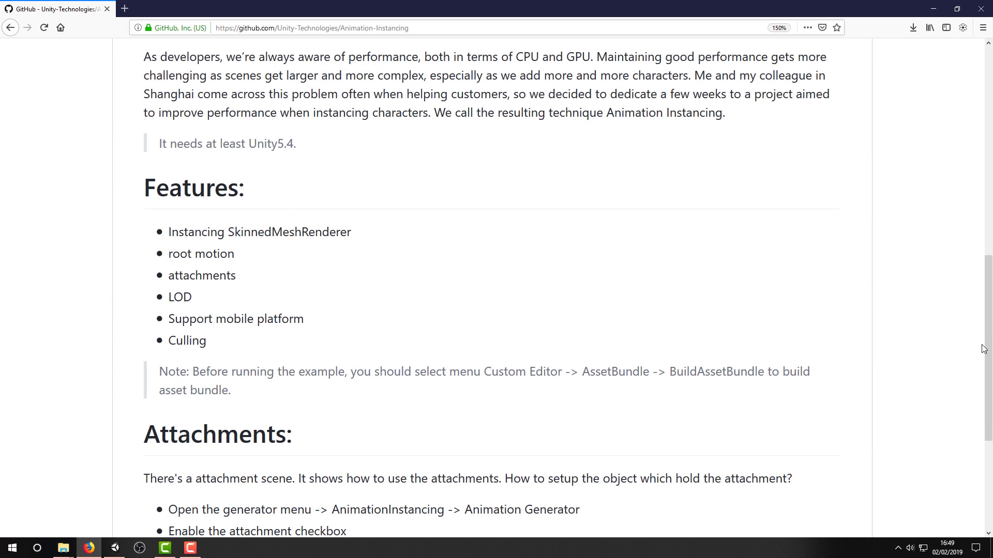
{"action": "left_click_drag", "start_coordinate": [983, 349], "coordinate": [984, 140]}
{"action": "left_click", "coordinate": [218, 250]}
{"action": "left_click_drag", "start_coordinate": [987, 114], "coordinate": [985, 214]}
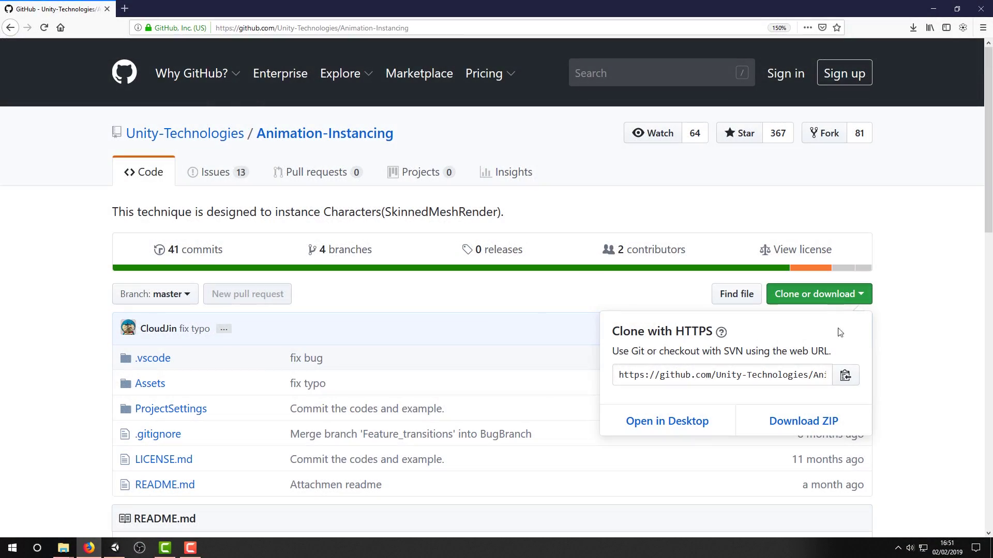
Step: Download the repository ZIP and drag its extracted AniInstancing folder into Unity's Project Assets
{"action": "left_click", "coordinate": [831, 414]}
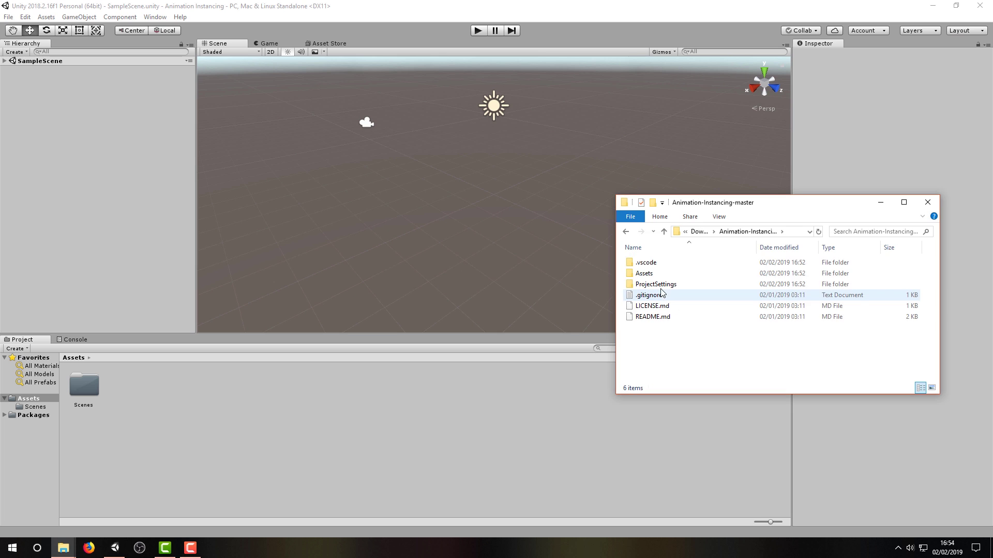
{"action": "double_click", "coordinate": [663, 274]}
{"action": "left_click_drag", "start_coordinate": [665, 265], "coordinate": [468, 404]}
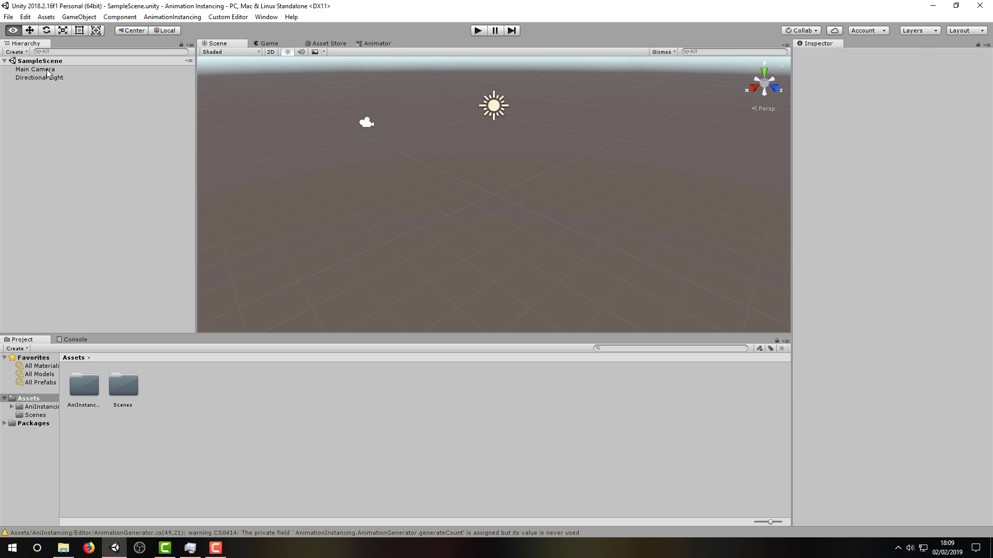
Step: Tag the Main Camera as MainCamera and bring up the Asset Store's category list
{"action": "left_click", "coordinate": [47, 70]}
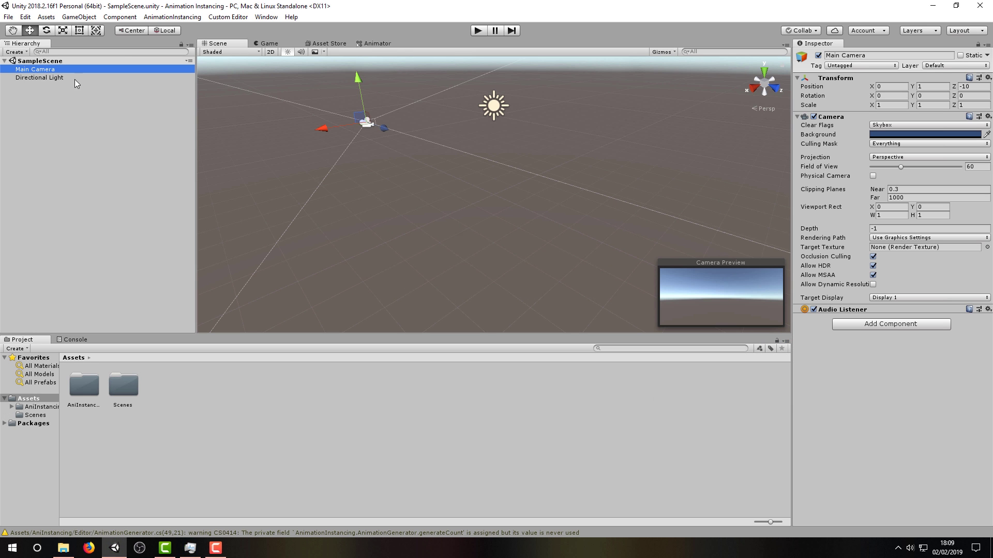
{"action": "left_click", "coordinate": [843, 69]}
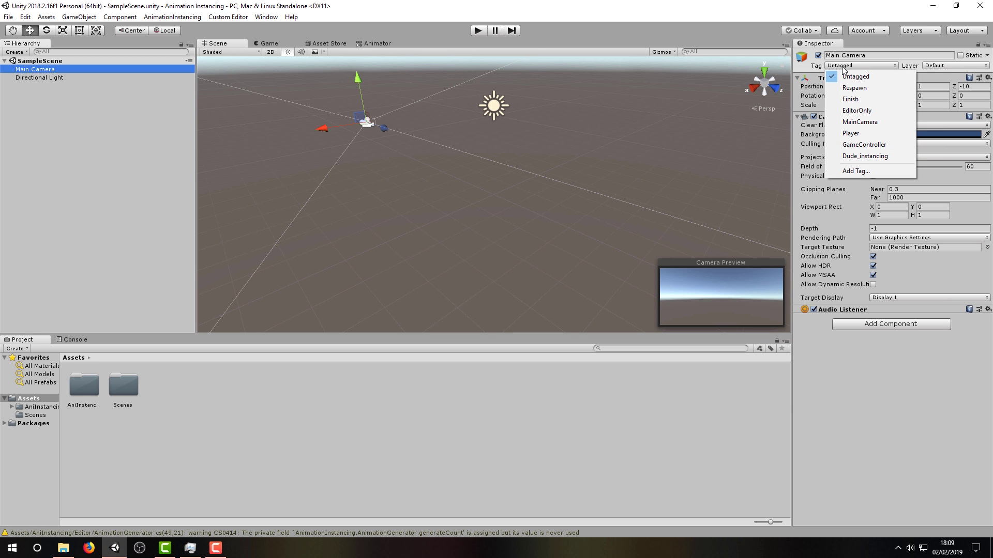
{"action": "left_click", "coordinate": [859, 123]}
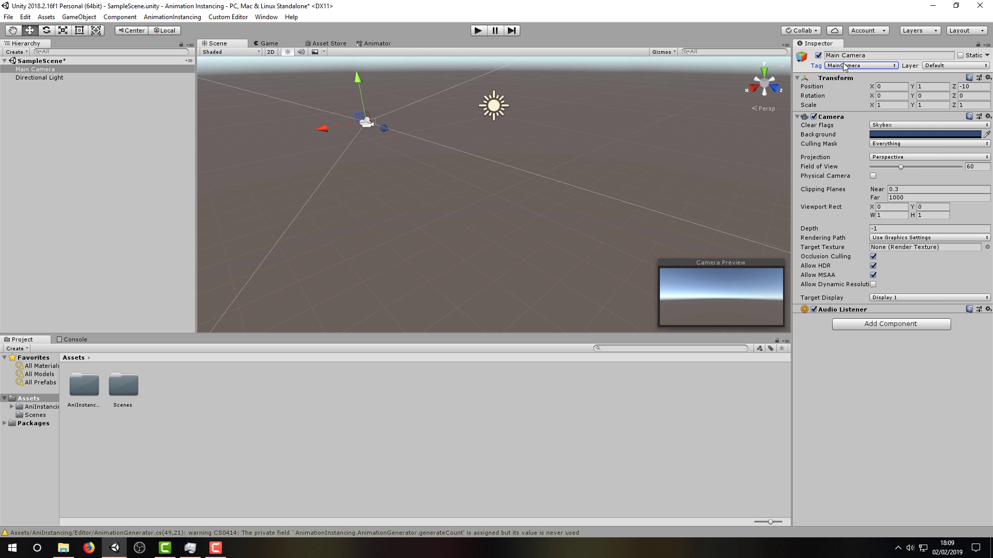
{"action": "left_click", "coordinate": [327, 43]}
{"action": "left_click", "coordinate": [227, 76]}
Step: Filter the Asset Store to free Characters assets and open the Zombie asset page
{"action": "left_click", "coordinate": [252, 185]}
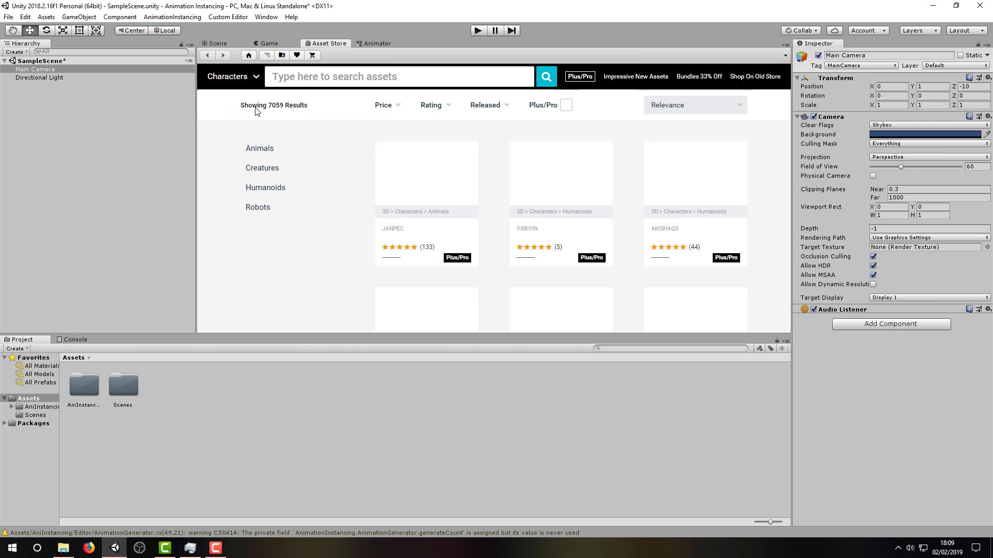
{"action": "left_click", "coordinate": [381, 111]}
{"action": "left_click_drag", "start_coordinate": [520, 190], "coordinate": [385, 190]}
{"action": "left_click", "coordinate": [509, 222]}
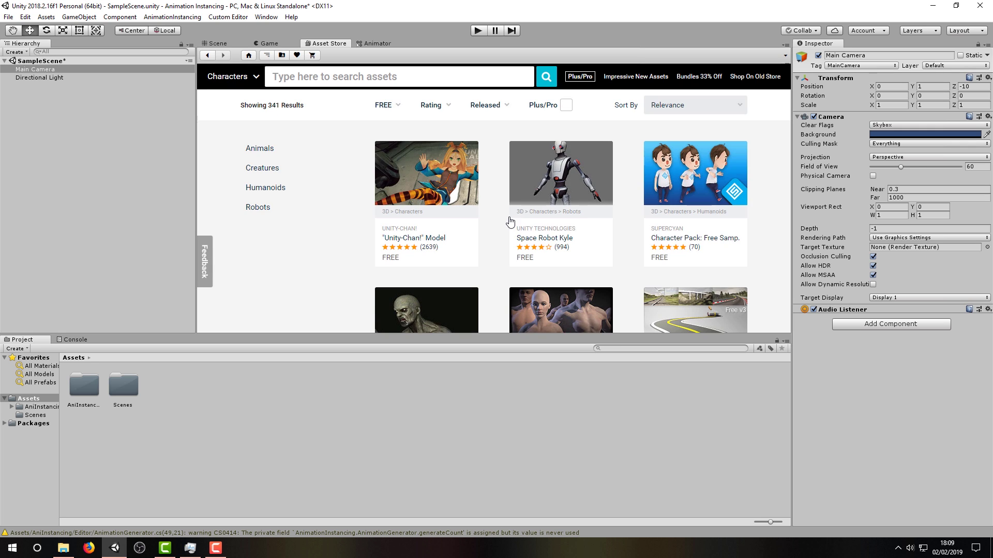
{"action": "scroll", "coordinate": [510, 221], "scroll_direction": "down", "scroll_amount": 3}
{"action": "left_click", "coordinate": [430, 177]}
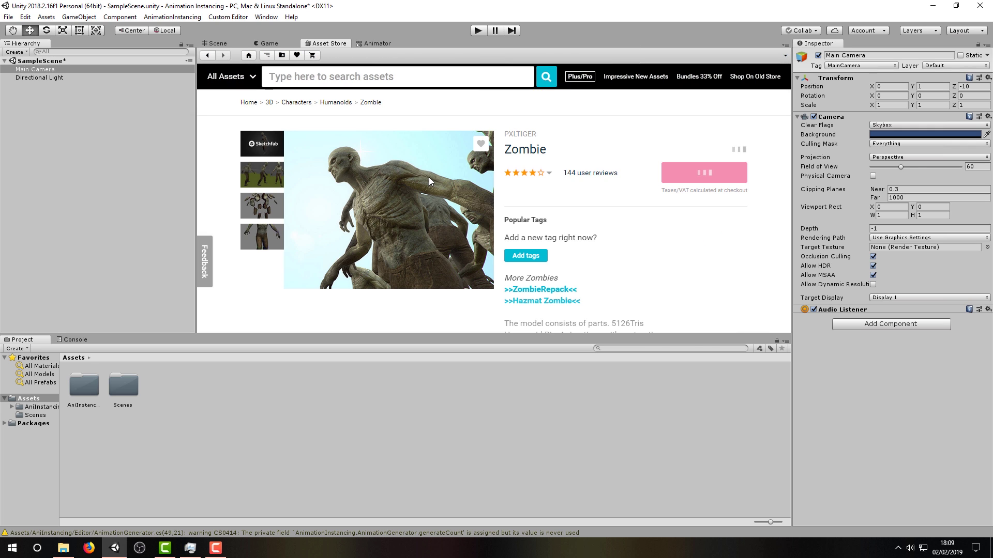
Step: Import the Zombie package and browse to its Assets/Zombie/Prefabs folder
{"action": "left_click", "coordinate": [714, 206]}
{"action": "left_click", "coordinate": [707, 524]}
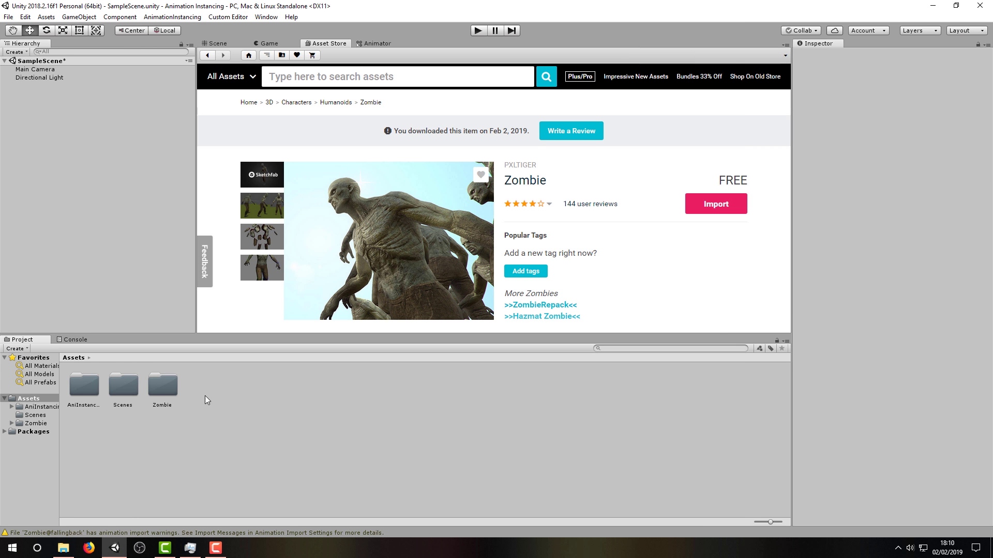
{"action": "double_click", "coordinate": [163, 386]}
{"action": "double_click", "coordinate": [203, 387]}
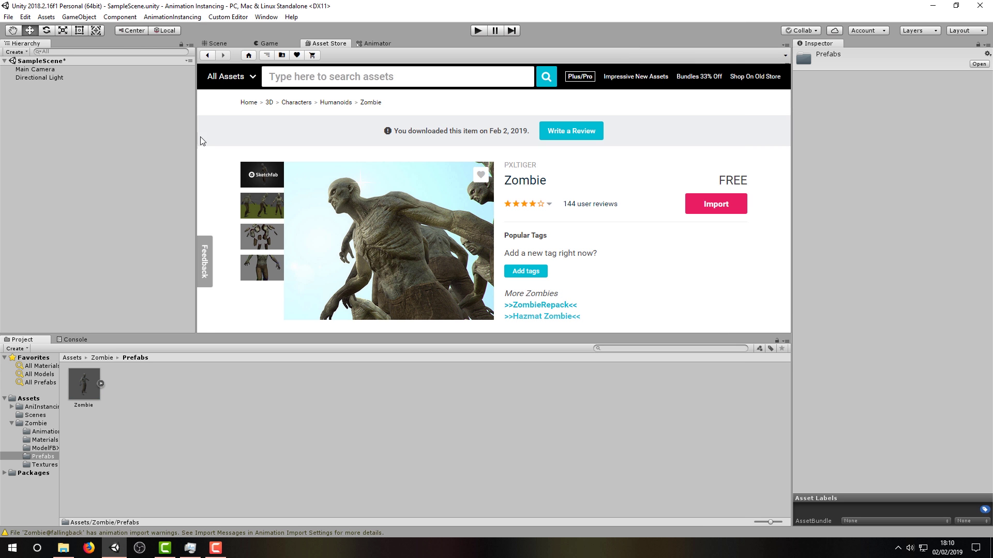
{"action": "left_click", "coordinate": [218, 43]}
Step: Place the Zombie prefab in the scene and delete its walk, attack, fallingback and idle states
{"action": "left_click_drag", "start_coordinate": [84, 171], "coordinate": [67, 125]}
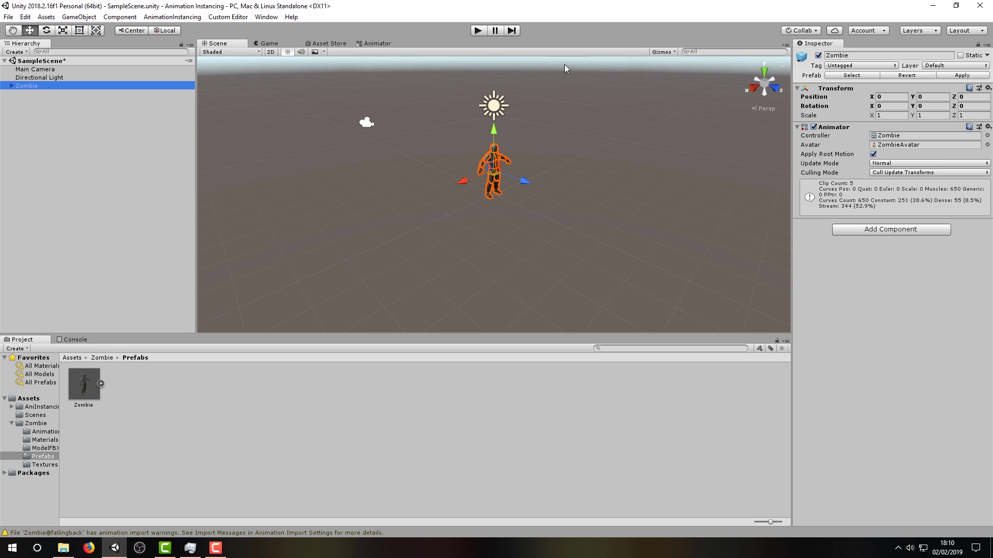
{"action": "double_click", "coordinate": [890, 136]}
{"action": "left_click_drag", "start_coordinate": [757, 305], "coordinate": [606, 203]}
{"action": "right_click", "coordinate": [607, 202]}
{"action": "left_click", "coordinate": [635, 255]}
{"action": "right_click", "coordinate": [530, 137]}
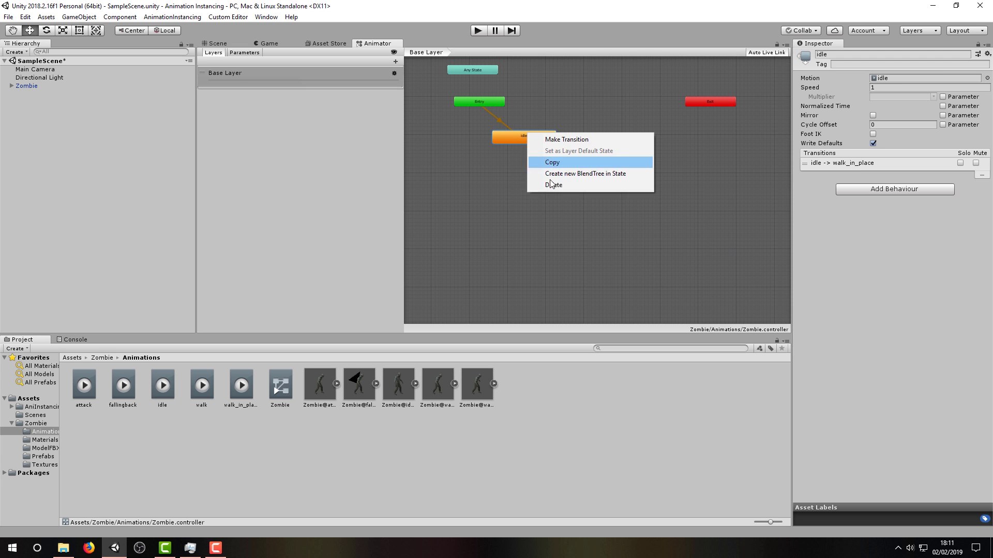
{"action": "left_click", "coordinate": [549, 184]}
Step: Give walk_in_place a transition looping back to itself and run the scene
{"action": "left_click", "coordinate": [559, 176]}
{"action": "right_click", "coordinate": [574, 173]}
{"action": "left_click", "coordinate": [589, 178]}
{"action": "left_click", "coordinate": [566, 174]}
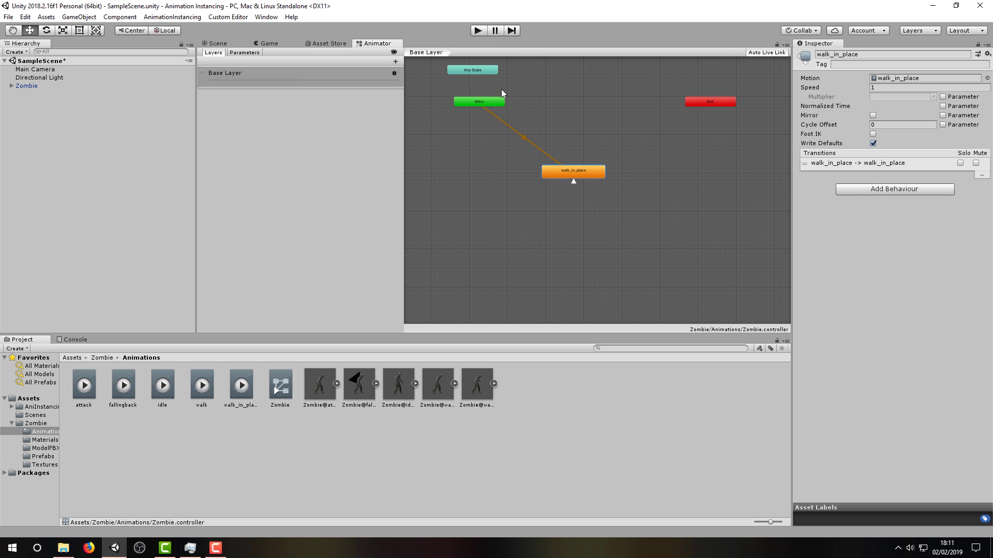
{"action": "left_click", "coordinate": [477, 31]}
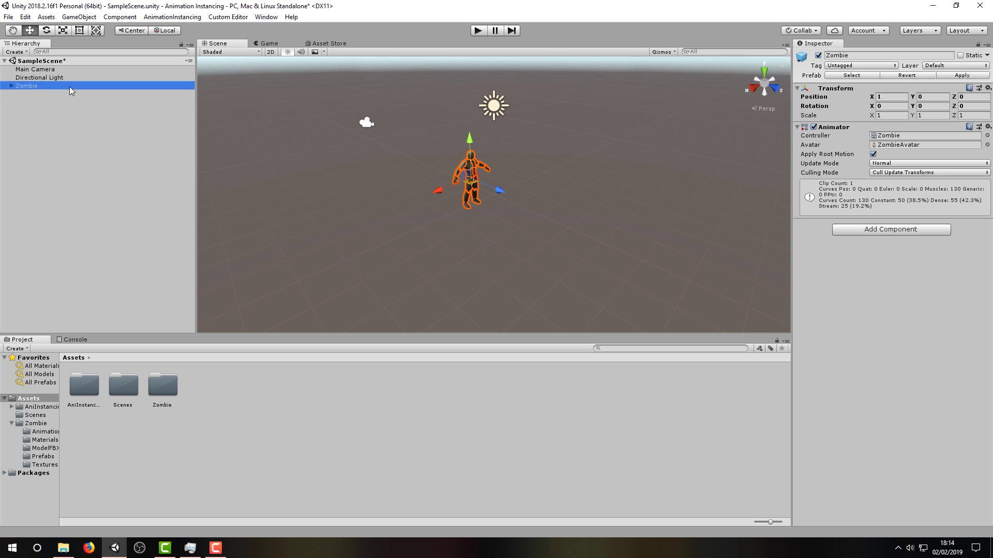
Step: Duplicate the zombie into a row of ten, entering positions -3, 9, 2, 4, 6 and 8
{"action": "key", "text": "ctrl+d"}
{"action": "key", "text": "ctrl+d"}
{"action": "key", "text": "ctrl+d"}
{"action": "type", "text": "-3"}
{"action": "key", "text": "ctrl+d"}
{"action": "key", "text": "ctrl+d"}
{"action": "key", "text": "ctrl+d"}
{"action": "key", "text": "ctrl+d"}
{"action": "key", "text": "ctrl+d"}
{"action": "key", "text": "ctrl+d"}
{"action": "type", "text": "9"}
{"action": "scroll", "coordinate": [768, 105], "scroll_direction": "down", "scroll_amount": 2}
{"action": "key", "text": "ctrl+d"}
{"action": "type", "text": "2"}
{"action": "key", "text": "ctrl+d"}
{"action": "type", "text": "4"}
Step: Select all zombies and repeatedly duplicate rows and blocks until reaching Zombie (959)
{"action": "key", "text": "ctrl+d"}
{"action": "type", "text": "6"}
{"action": "key", "text": "ctrl+d"}
{"action": "type", "text": "8"}
{"action": "scroll", "coordinate": [705, 122], "scroll_direction": "down", "scroll_amount": 5}
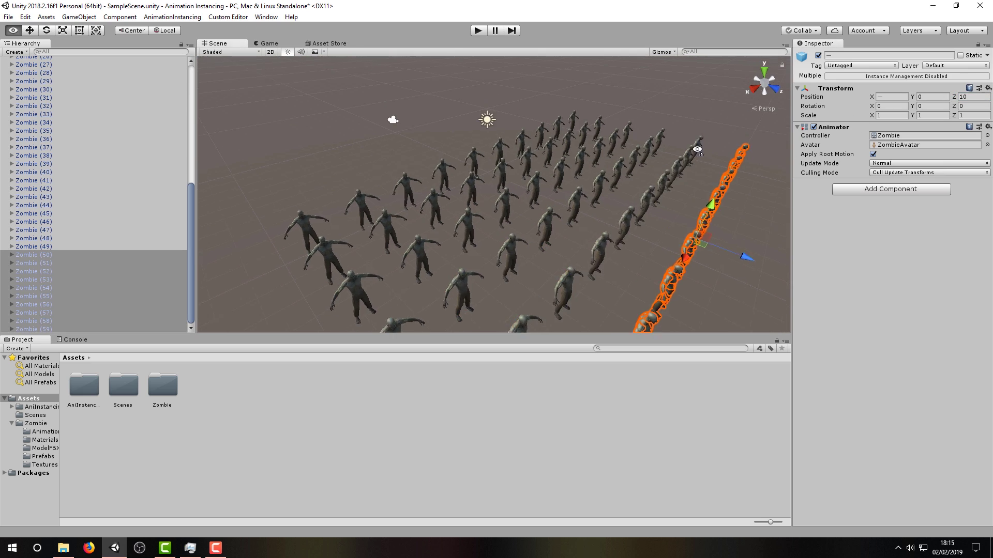
{"action": "left_click", "coordinate": [129, 227]}
{"action": "key", "text": "ctrl+a"}
{"action": "key", "text": "ctrl+d"}
{"action": "scroll", "coordinate": [101, 88], "scroll_direction": "up", "scroll_amount": 15}
{"action": "left_click", "coordinate": [101, 89]}
{"action": "key", "text": "ctrl+a"}
{"action": "key", "text": "ctrl+d"}
{"action": "key", "text": "ctrl+a"}
{"action": "key", "text": "ctrl+d"}
{"action": "key", "text": "ctrl+a"}
{"action": "key", "text": "ctrl+d"}
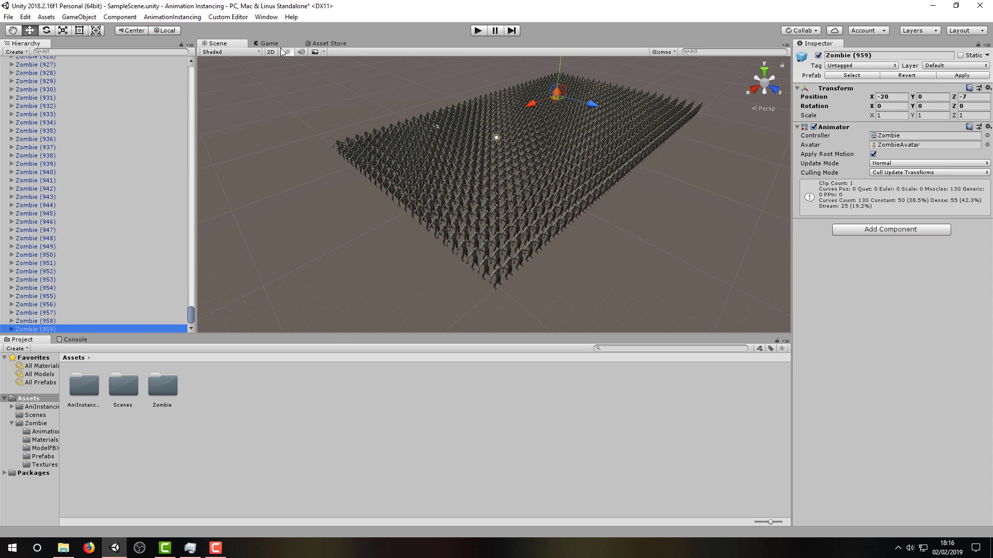
Step: Raise and tilt the Main Camera to look down over the zombie grid
{"action": "scroll", "coordinate": [138, 170], "scroll_direction": "up", "scroll_amount": 20}
{"action": "left_click", "coordinate": [105, 69]}
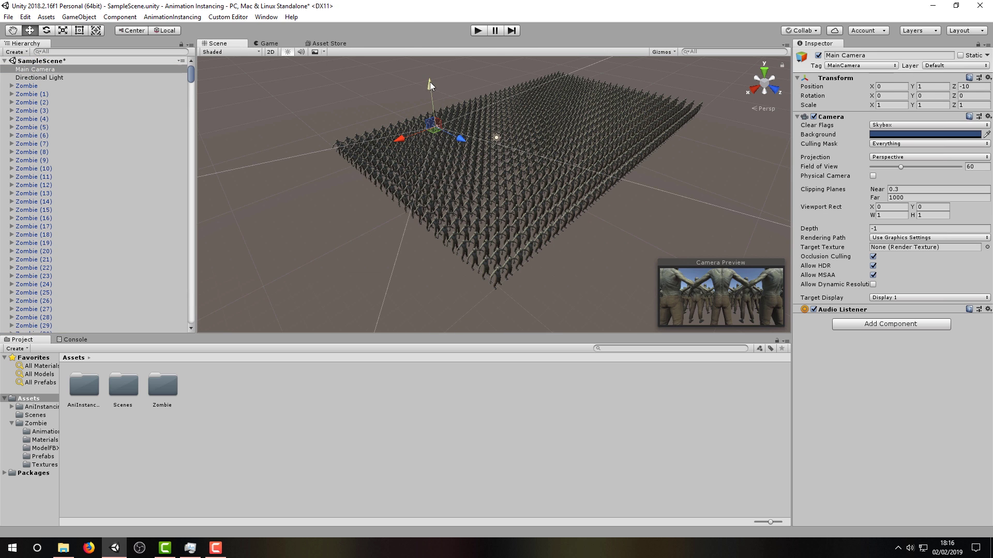
{"action": "left_click_drag", "start_coordinate": [416, 72], "coordinate": [403, 307], "text": "alt"}
{"action": "key", "text": "e"}
{"action": "key", "text": "w"}
Step: Set Cast Shadows to Off on the Zombie's mesh parts (Head through R UpperArm) and run the scene
{"action": "left_click", "coordinate": [11, 85]}
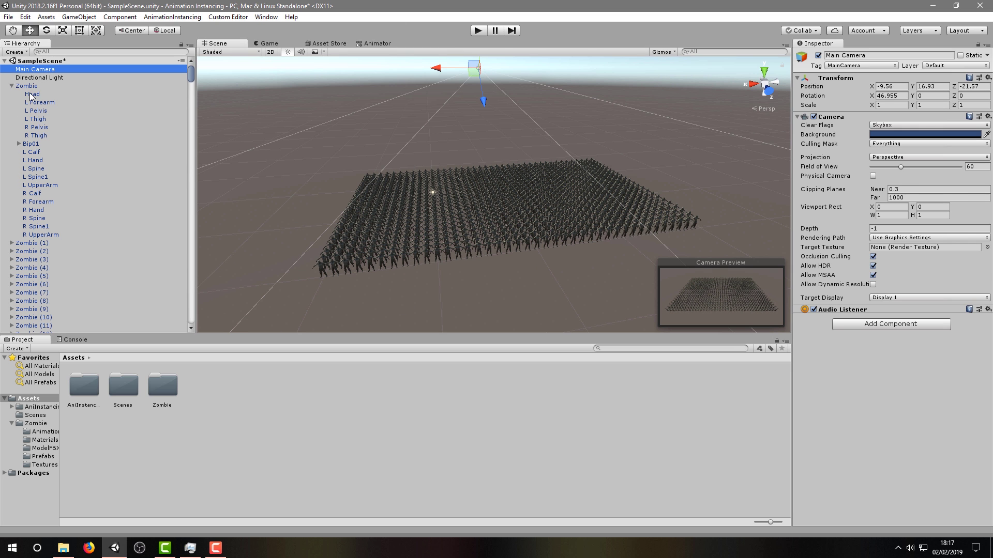
{"action": "left_click", "coordinate": [31, 94]}
{"action": "left_click", "coordinate": [41, 235], "text": "shift"}
{"action": "left_click", "coordinate": [32, 146], "text": "ctrl"}
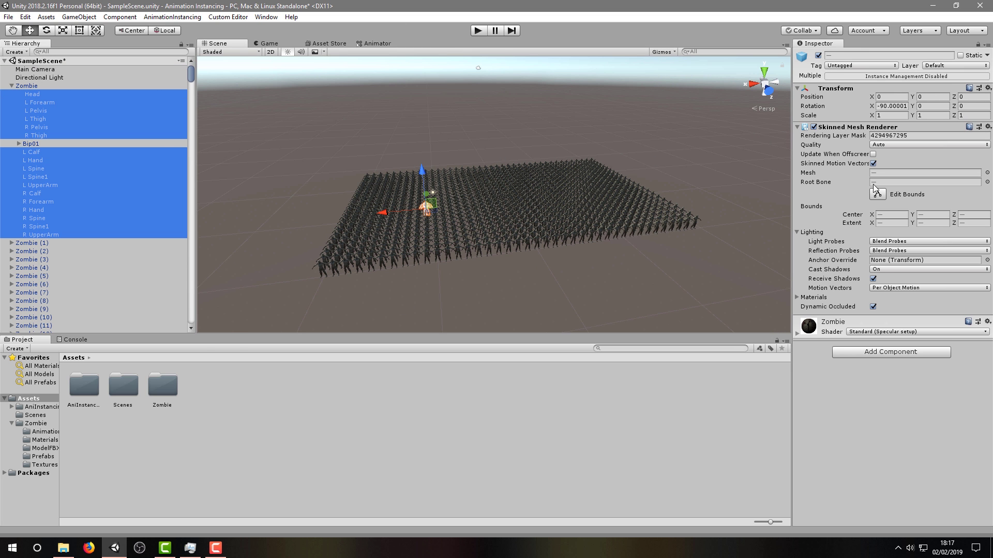
{"action": "left_click", "coordinate": [880, 269]}
{"action": "left_click", "coordinate": [884, 283]}
{"action": "left_click", "coordinate": [101, 86]}
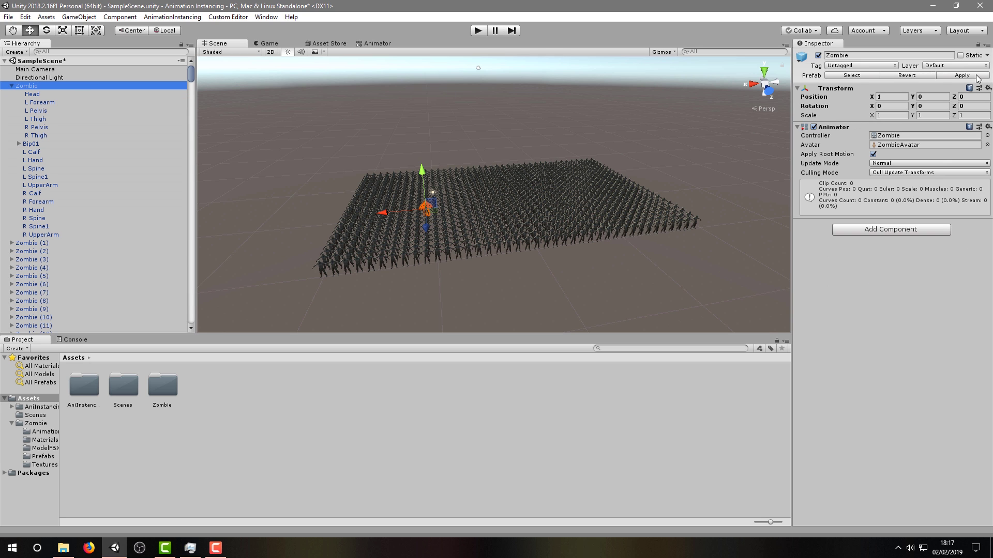
{"action": "left_click", "coordinate": [12, 86]}
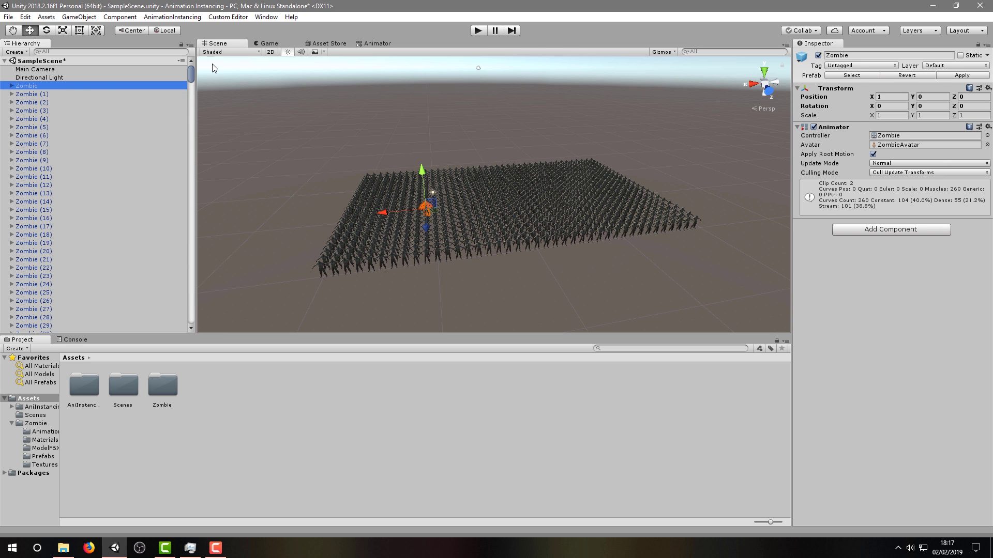
{"action": "left_click", "coordinate": [478, 30]}
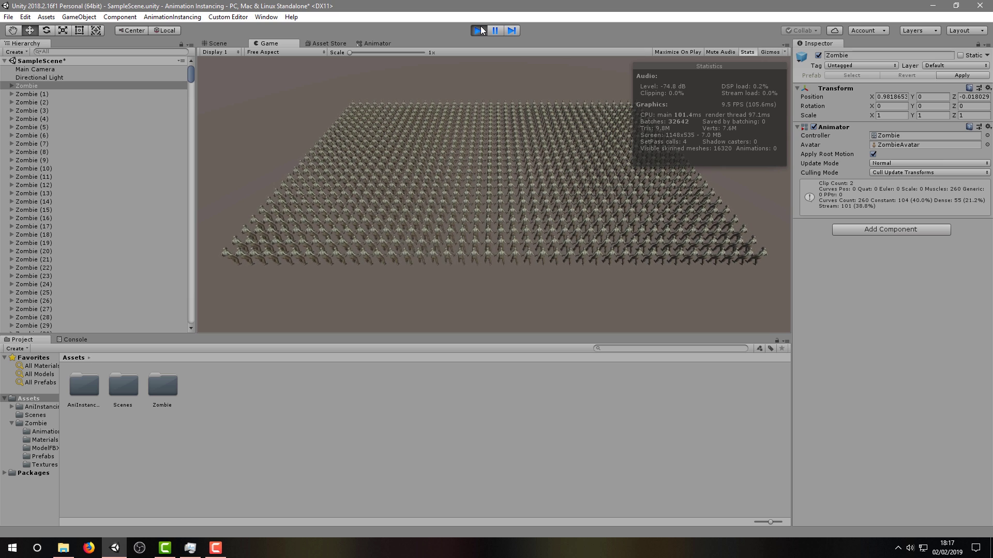
Step: Stop Play mode and create an empty GameObject named 'Zombies'
{"action": "left_click", "coordinate": [478, 30]}
{"action": "left_click", "coordinate": [19, 69]}
{"action": "left_click", "coordinate": [14, 52]}
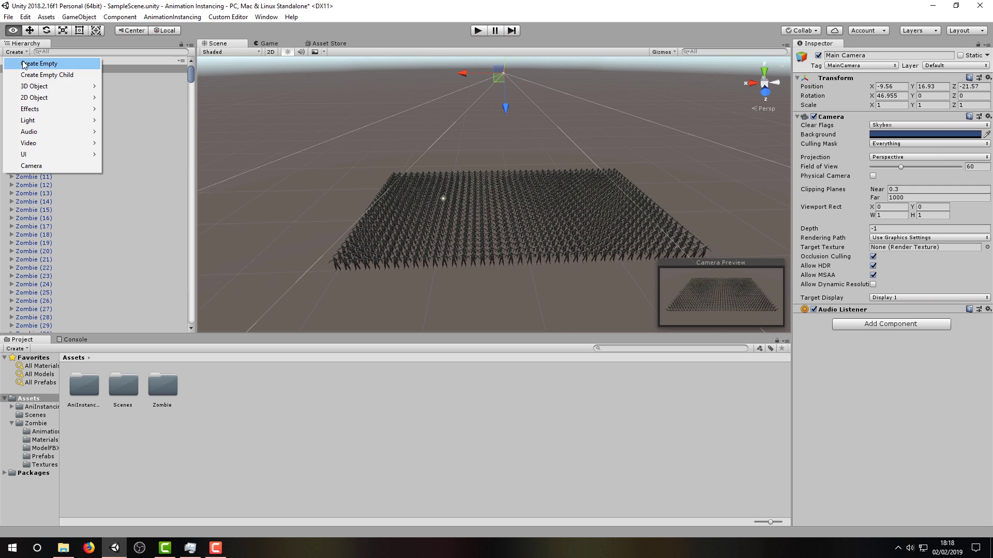
{"action": "left_click", "coordinate": [29, 64]}
{"action": "type", "text": "Zombie"}
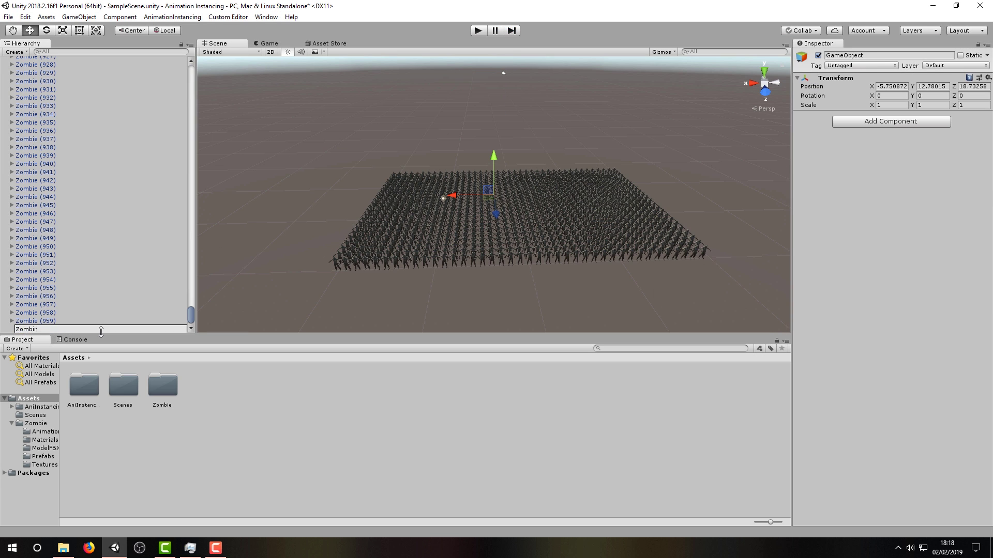
{"action": "type", "text": "s"}
{"action": "key", "text": "Return"}
Step: Move every Zombie copy through Zombie (959) into Zombies and deactivate that group
{"action": "left_click", "coordinate": [166, 321]}
{"action": "mouse_move", "coordinate": [190, 315]}
{"action": "left_mouse_down"}
{"action": "mouse_move", "coordinate": [191, 67]}
{"action": "mouse_move", "coordinate": [191, 324]}
{"action": "left_mouse_up"}
{"action": "left_click", "coordinate": [85, 82], "text": "shift"}
{"action": "left_click", "coordinate": [191, 100]}
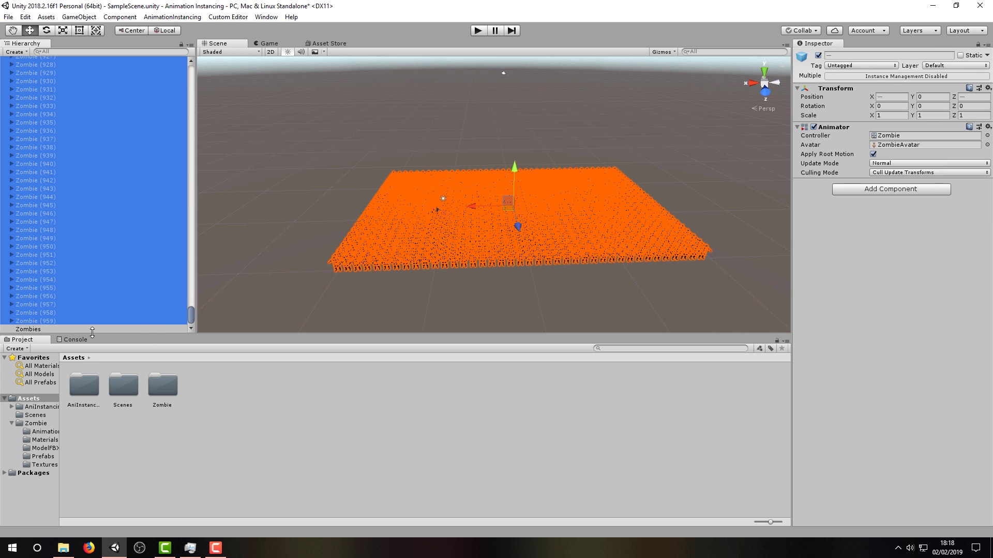
{"action": "left_click_drag", "start_coordinate": [34, 331], "coordinate": [35, 331]}
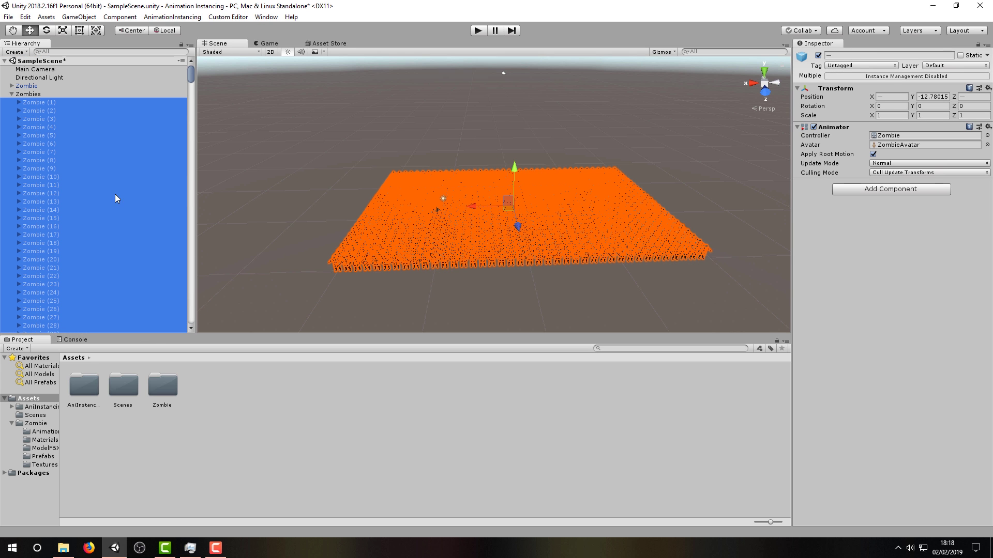
{"action": "left_click", "coordinate": [40, 94]}
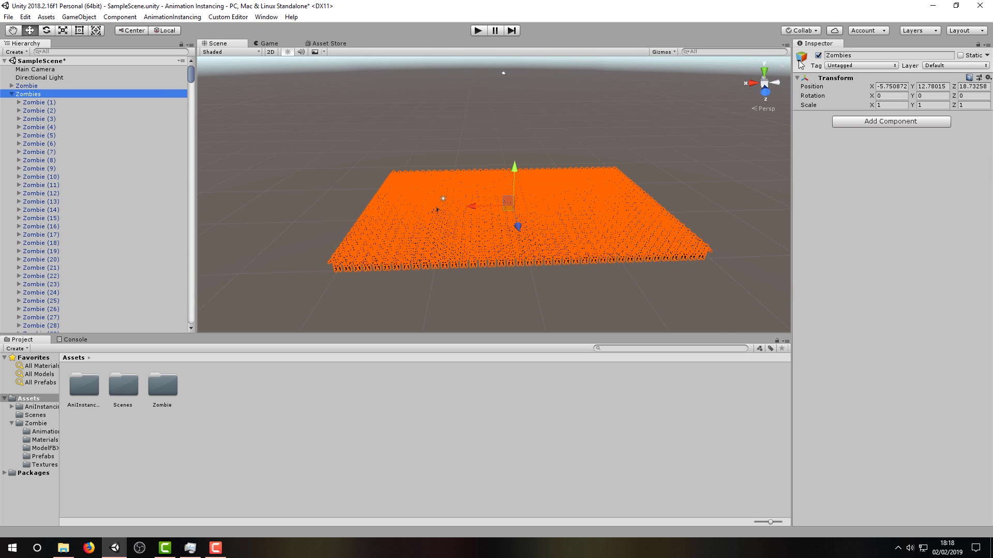
{"action": "left_click", "coordinate": [819, 55]}
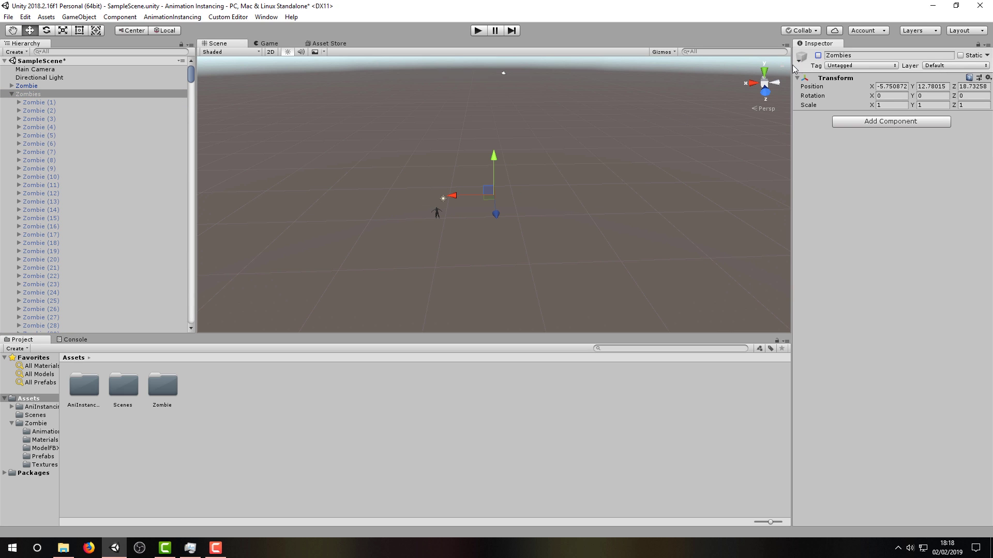
{"action": "left_click", "coordinate": [13, 95]}
{"action": "left_click", "coordinate": [26, 87]}
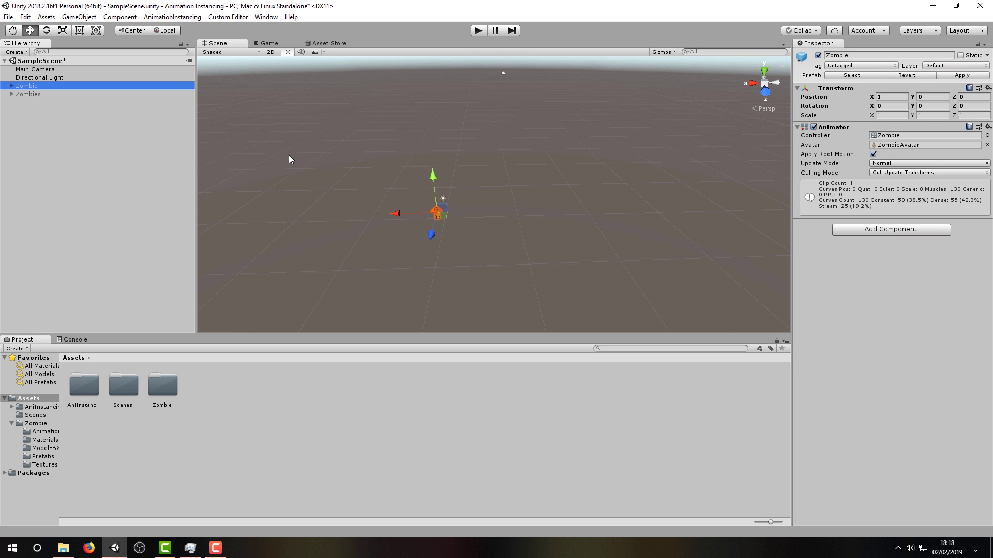
Step: Select the Zombie's L Forearm and set its material shader to AnimationInstancing > Bumped SpecularInstancing
{"action": "key", "text": "f"}
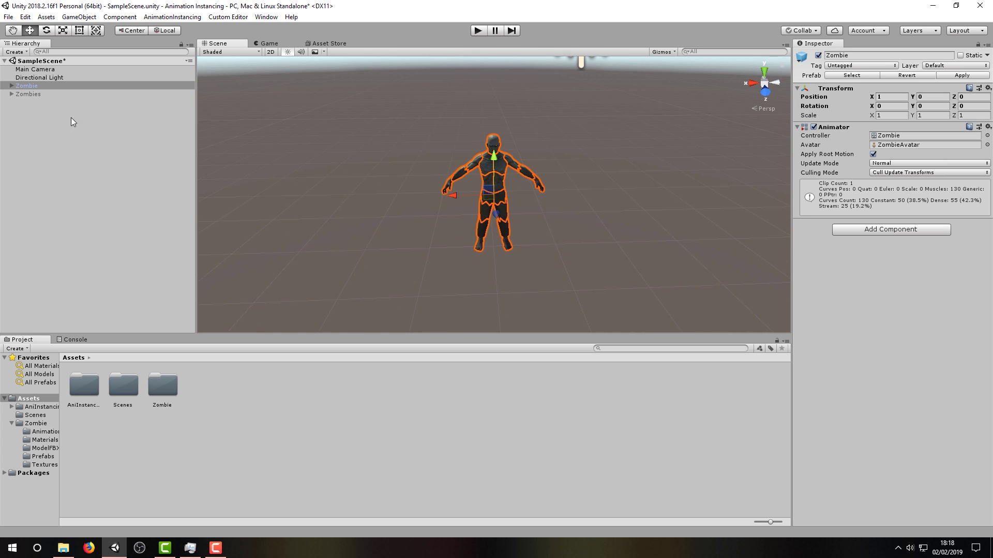
{"action": "key", "text": "alt"}
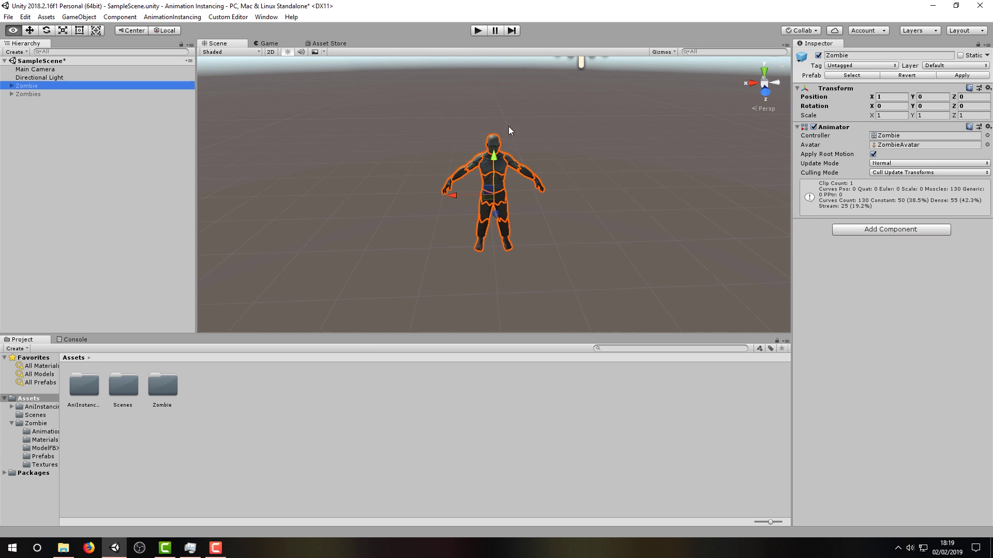
{"action": "left_click", "coordinate": [12, 86]}
{"action": "left_click", "coordinate": [27, 102]}
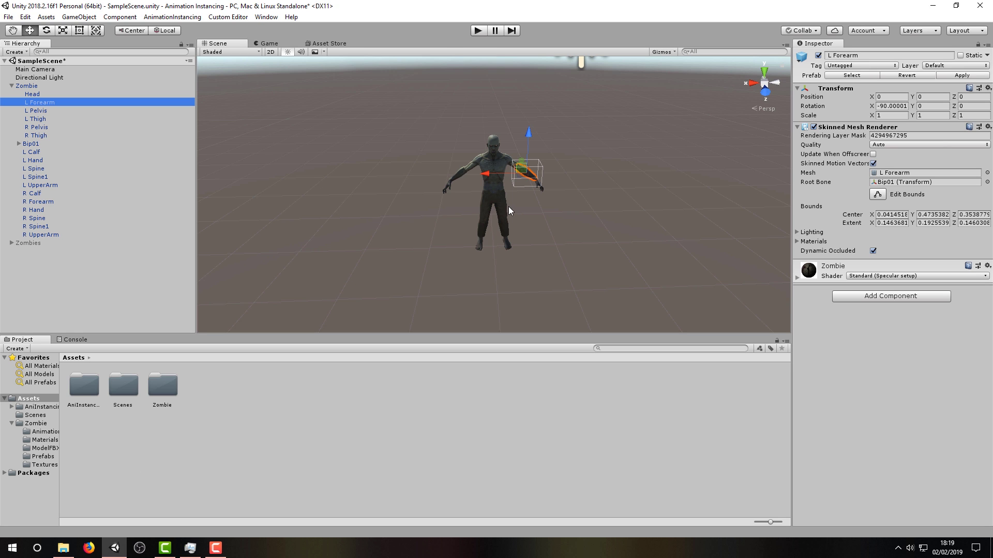
{"action": "left_click", "coordinate": [863, 277]}
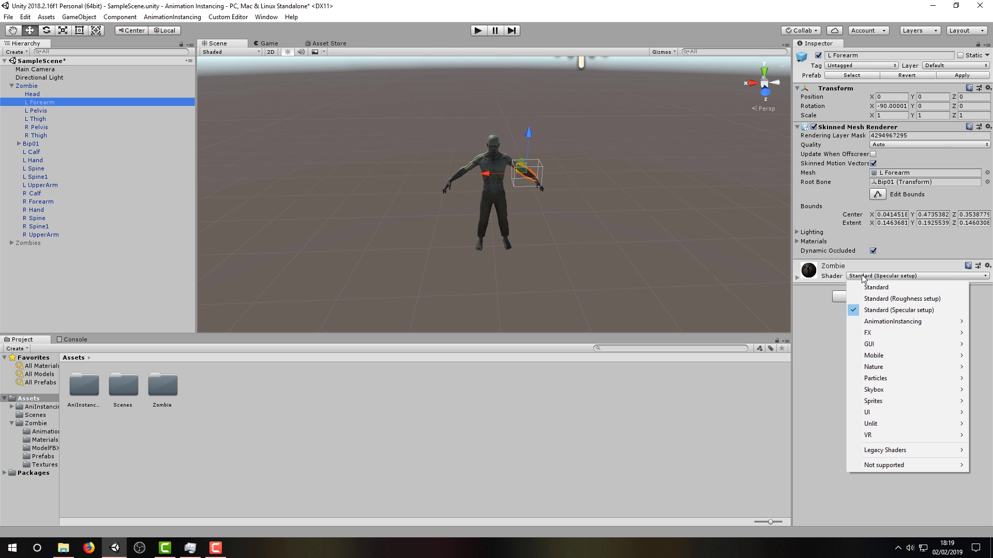
{"action": "mouse_move", "coordinate": [890, 322]}
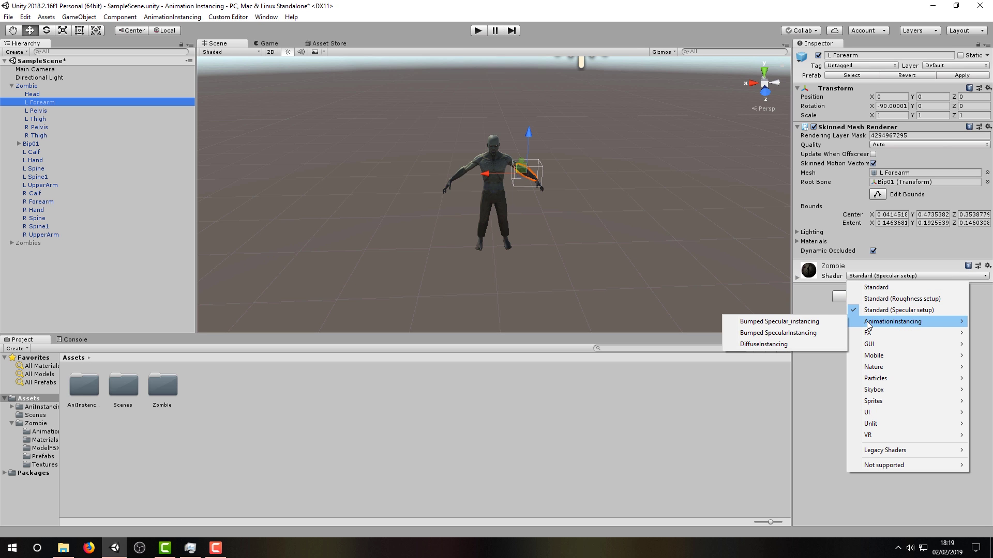
{"action": "left_click", "coordinate": [801, 334]}
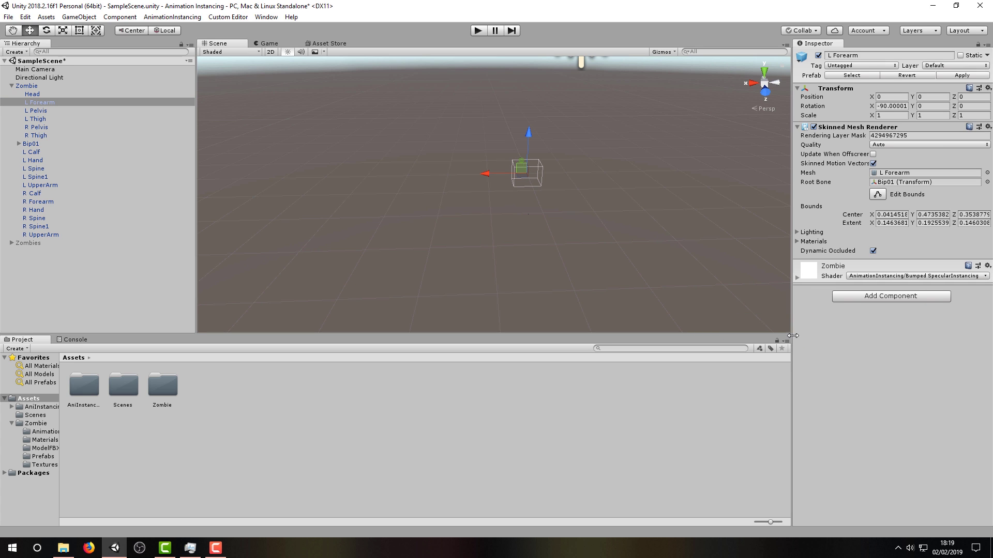
{"action": "left_click", "coordinate": [35, 88]}
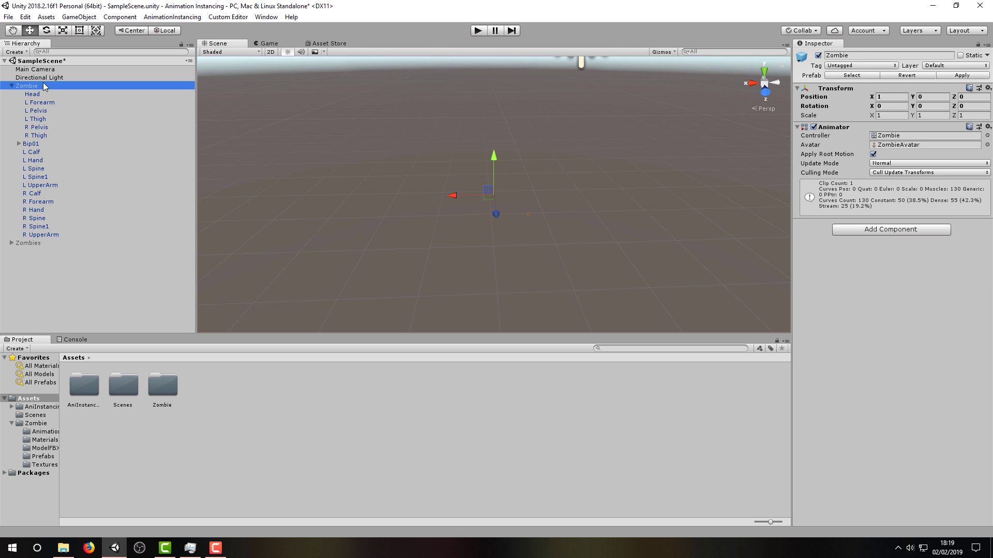
{"action": "left_click", "coordinate": [42, 78]}
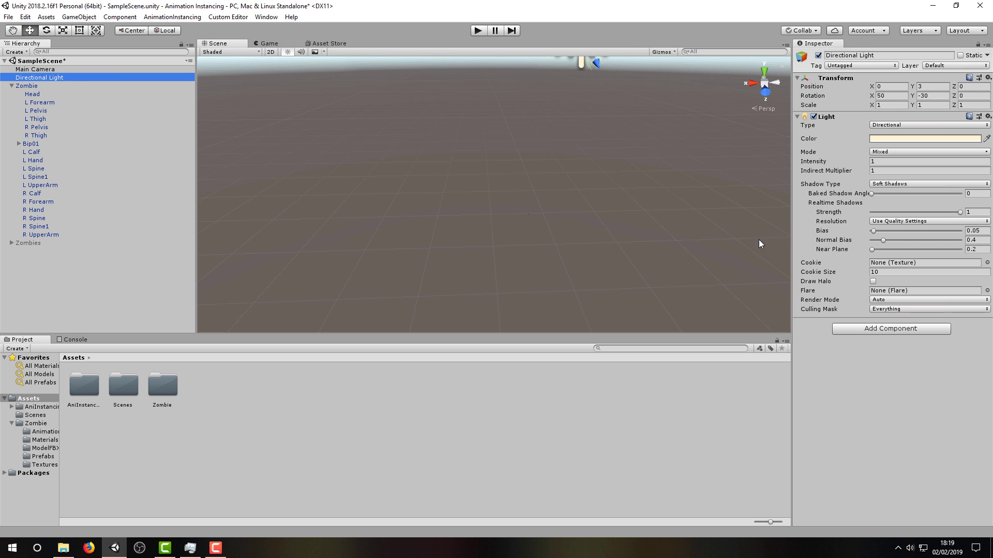
Step: Add the AnimationInstancingMgr script component to the Directional Light
{"action": "left_click", "coordinate": [856, 329]}
{"action": "type", "text": "AnimationInstancing"}
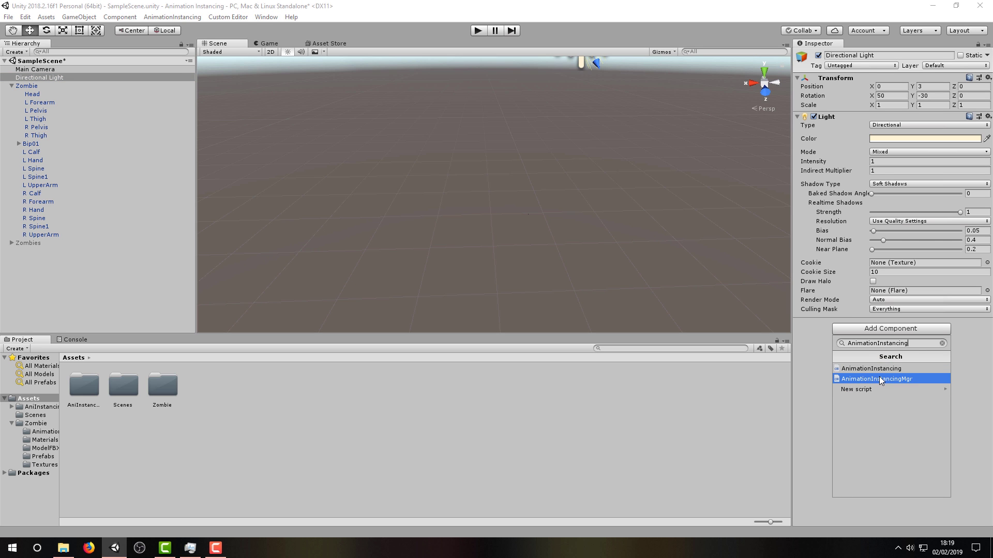
{"action": "left_click", "coordinate": [880, 380]}
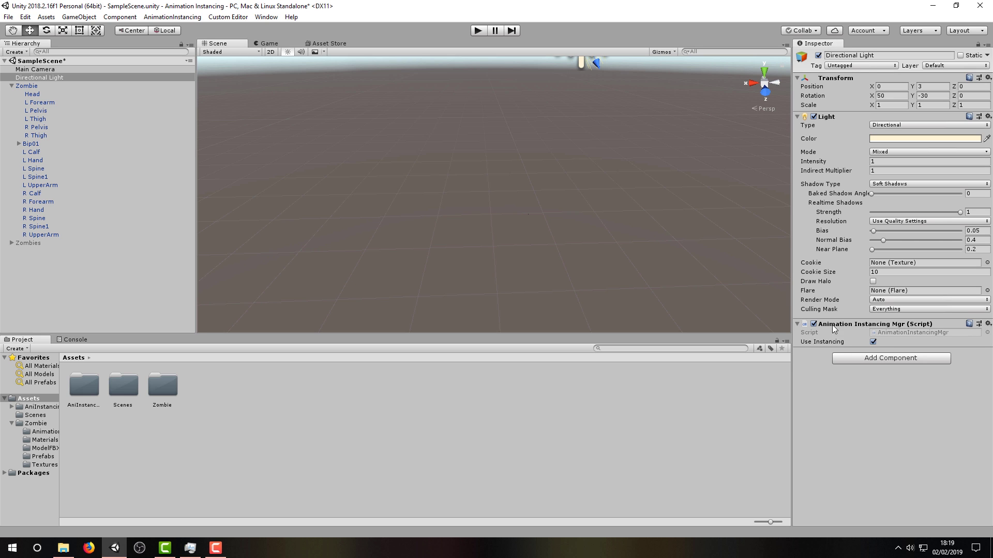
Step: Add the AnimationInstancing script component to Zombie and apply the change to its prefab
{"action": "left_click", "coordinate": [133, 86]}
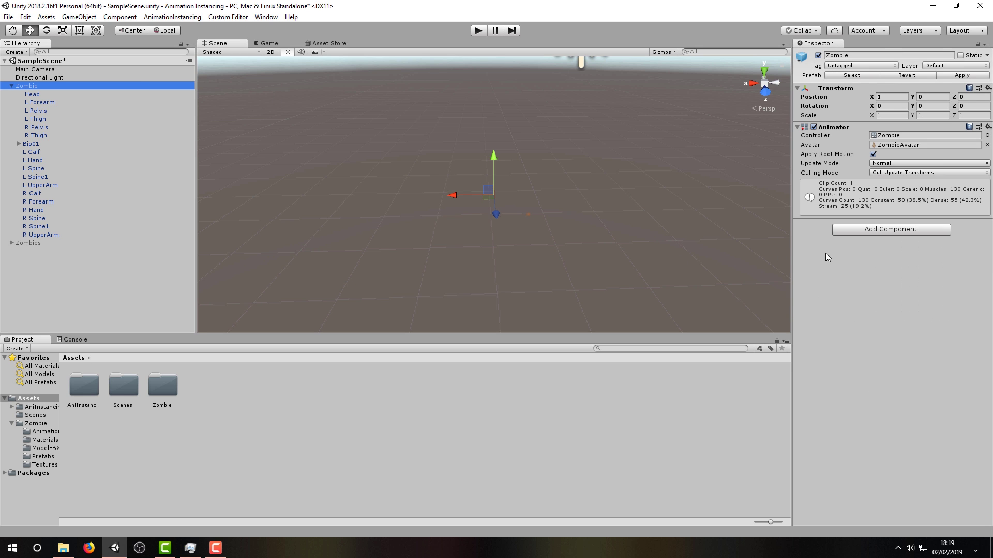
{"action": "left_click", "coordinate": [888, 232]}
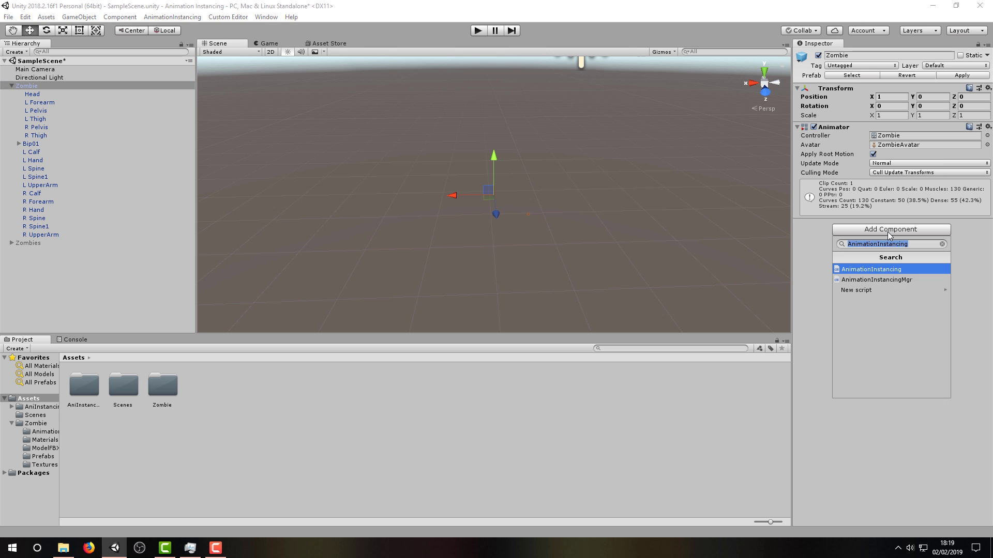
{"action": "left_click", "coordinate": [884, 268]}
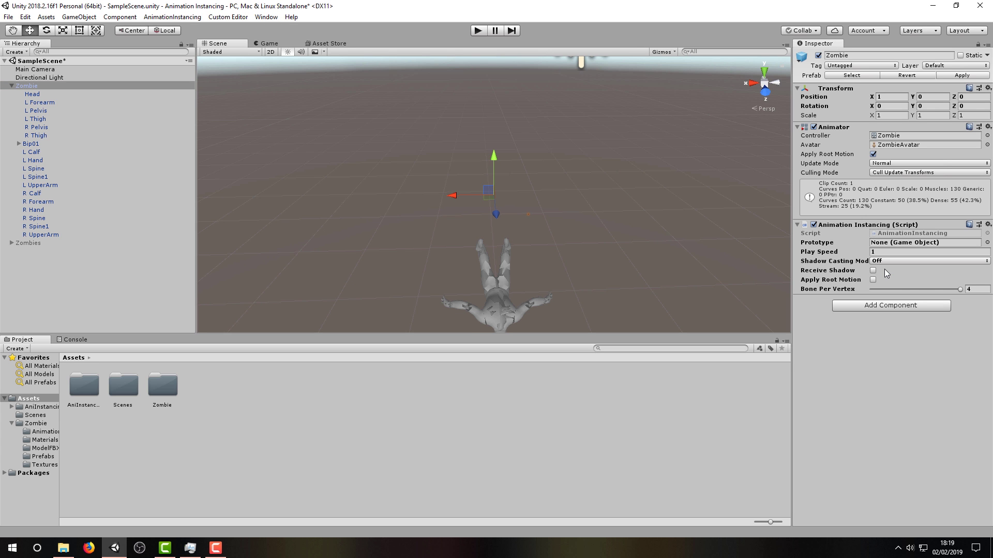
{"action": "right_click_drag", "start_coordinate": [741, 268], "coordinate": [751, 282]}
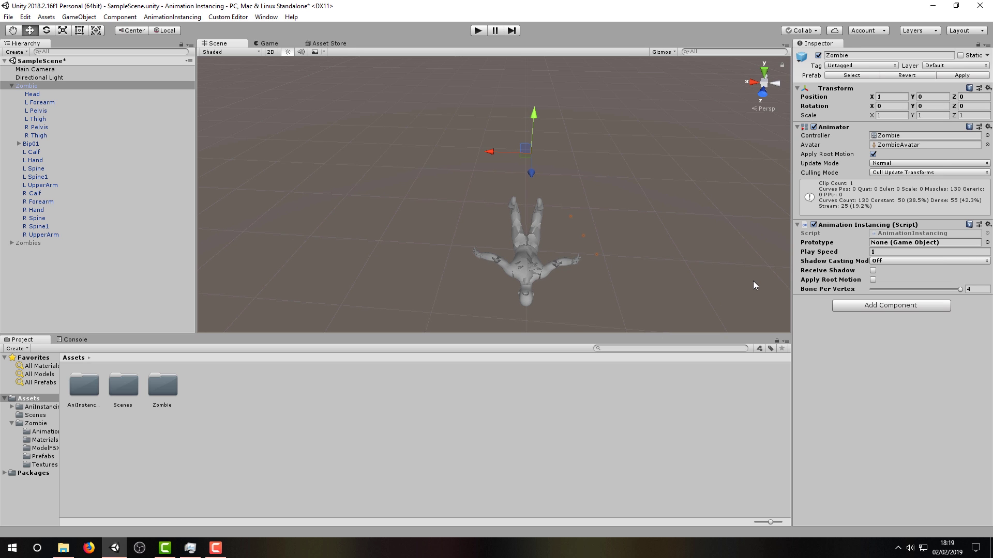
{"action": "left_click", "coordinate": [954, 77]}
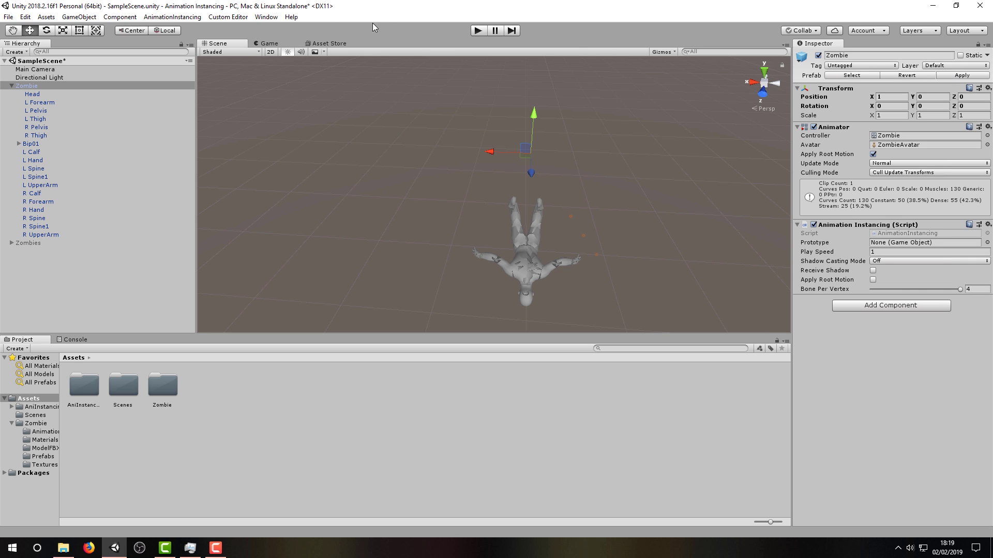
{"action": "left_click", "coordinate": [195, 18]}
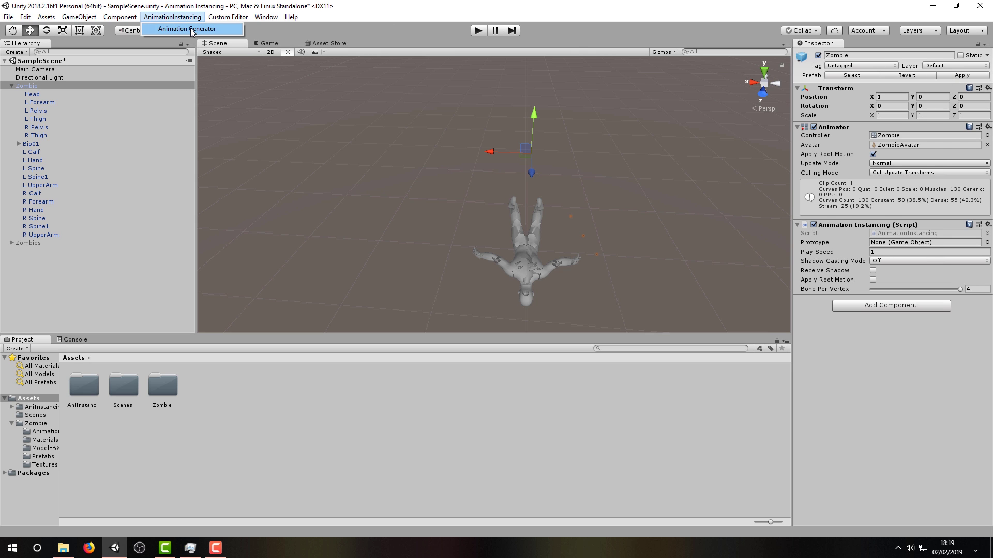
Step: Bake the Zombie's animation texture in the Animation Generator at 60 FPS
{"action": "left_click", "coordinate": [191, 30]}
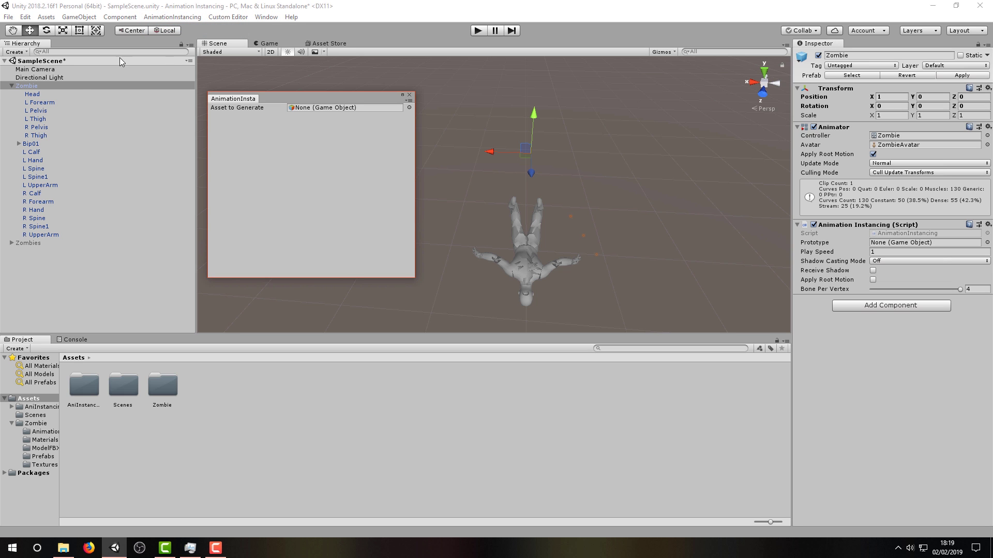
{"action": "left_click_drag", "start_coordinate": [70, 82], "coordinate": [306, 109]}
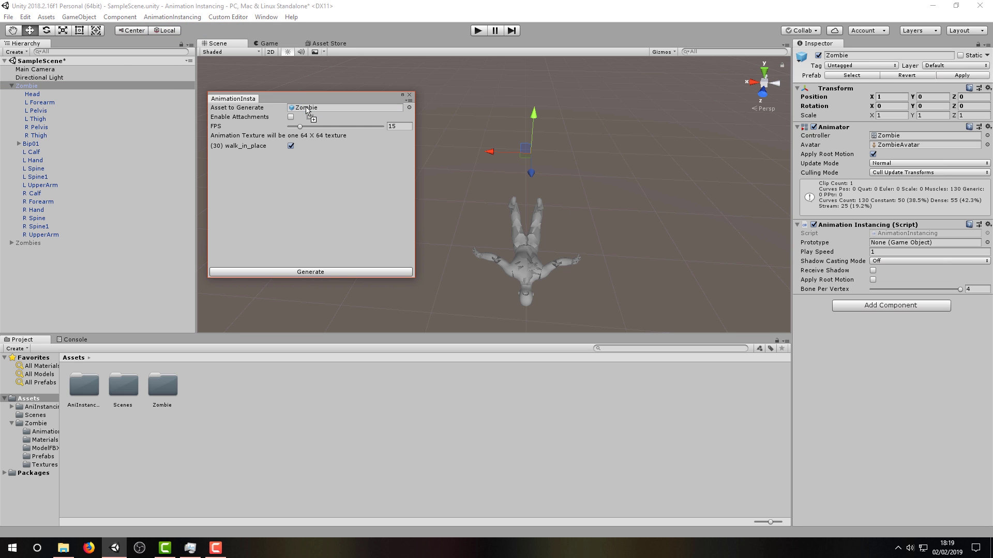
{"action": "left_click", "coordinate": [394, 126]}
{"action": "type", "text": "60"}
{"action": "left_click", "coordinate": [322, 272]}
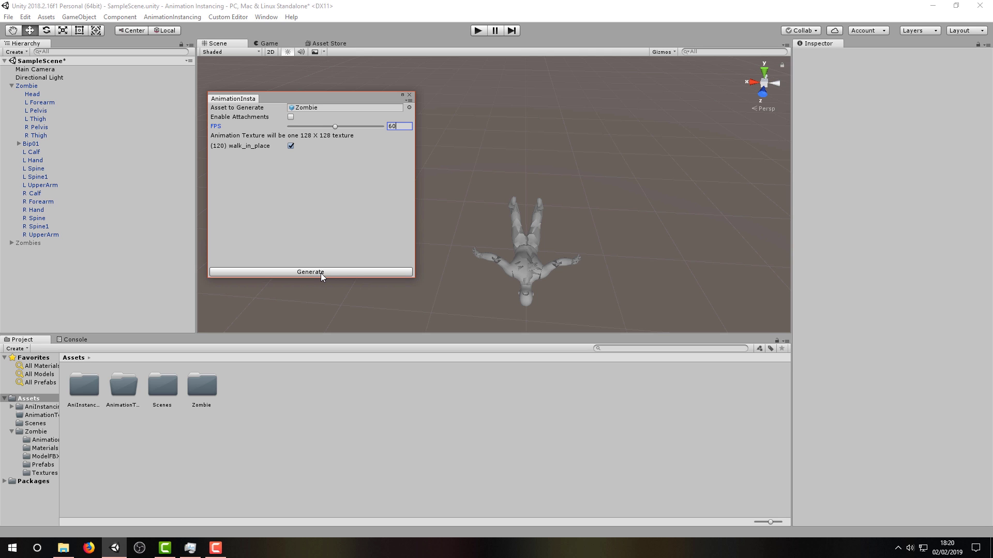
{"action": "left_click", "coordinate": [410, 96]}
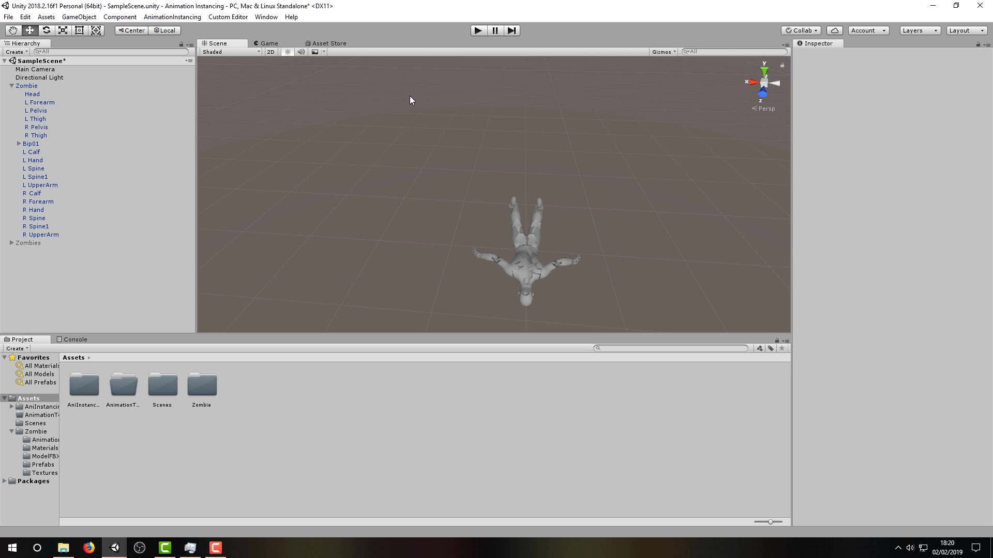
Step: Open the new animation texture folder, refresh it, and inspect the generated Zombie file
{"action": "double_click", "coordinate": [131, 386]}
{"action": "right_click", "coordinate": [131, 384]}
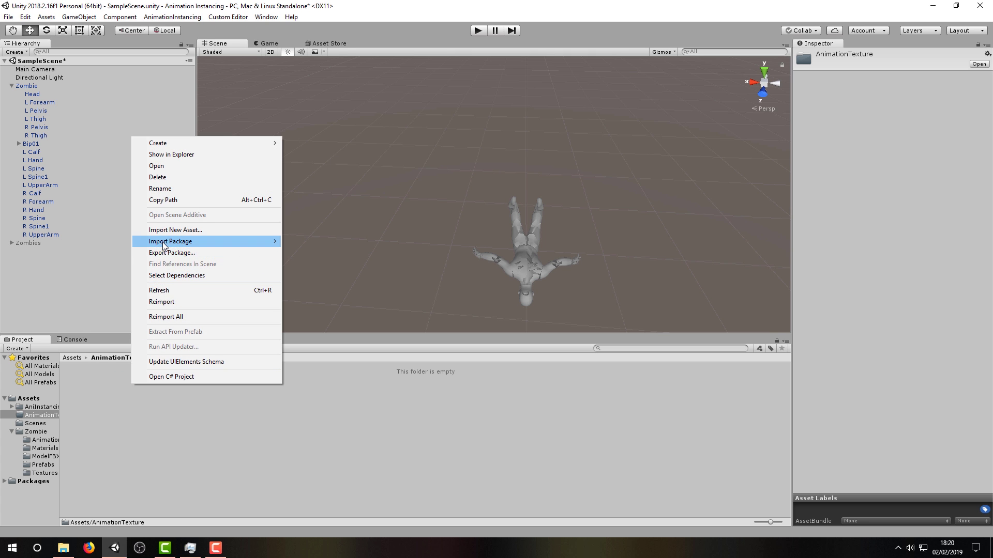
{"action": "left_click", "coordinate": [165, 290]}
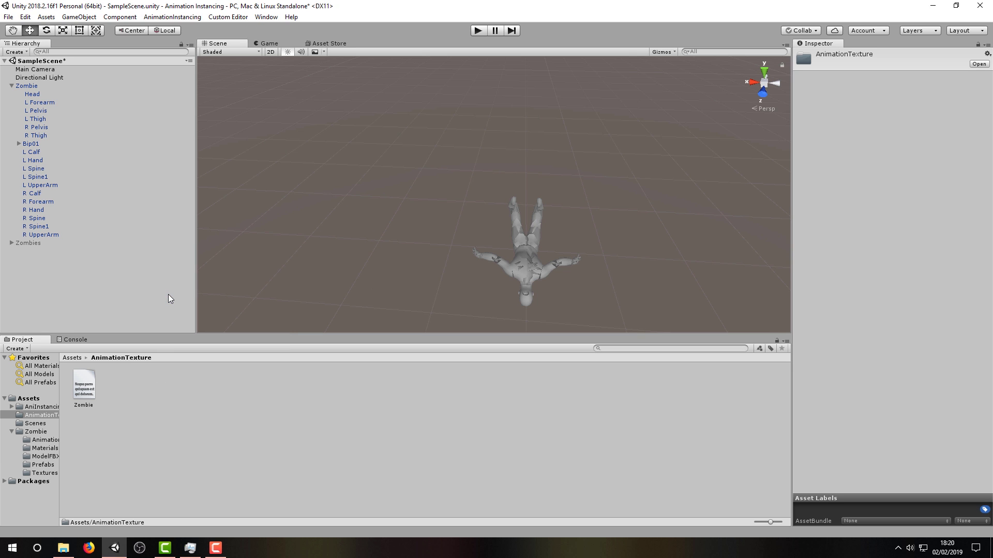
{"action": "left_click", "coordinate": [86, 387]}
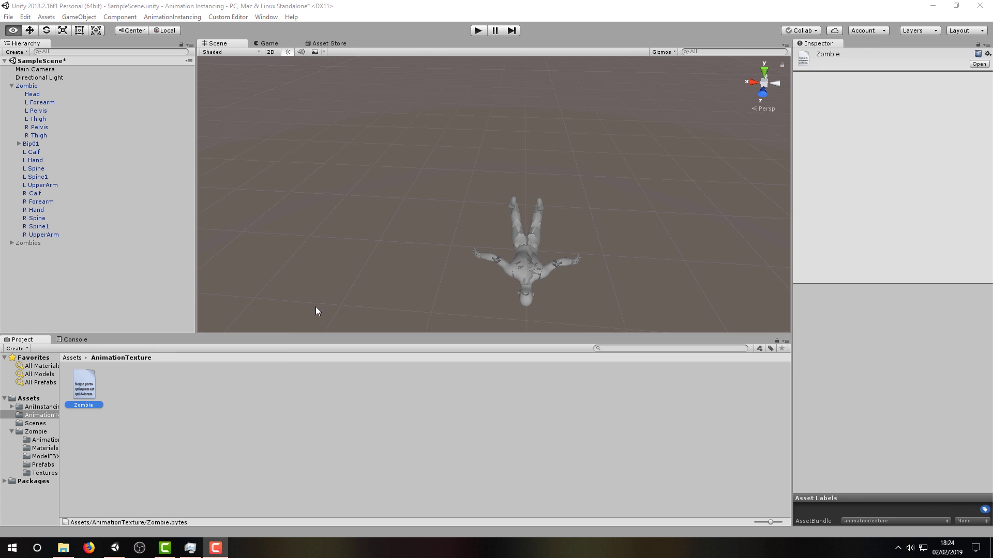
Step: Return to the top-level Assets folder and bring up Custom Editor > AssetBundle > BuildAssetBundle
{"action": "left_click", "coordinate": [75, 358]}
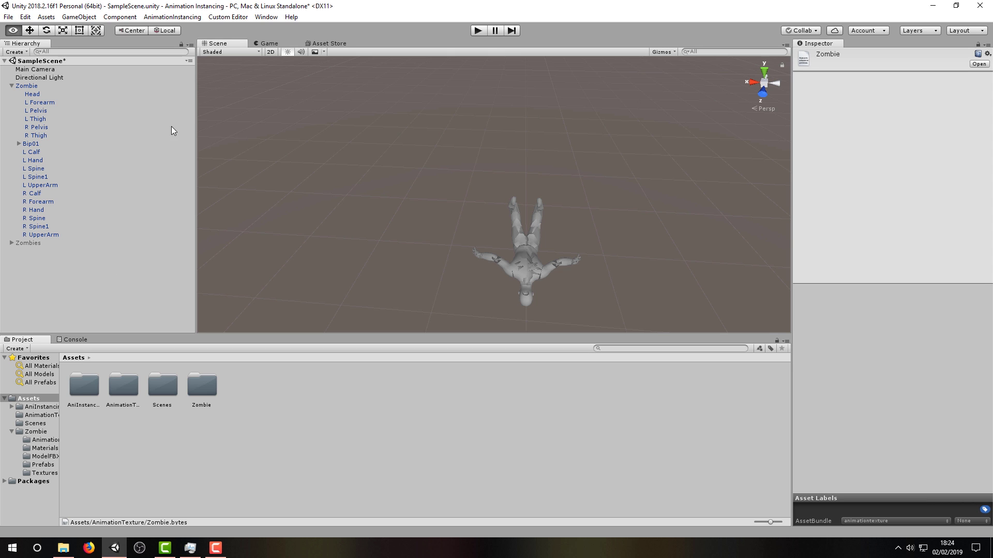
{"action": "left_click", "coordinate": [229, 17]}
{"action": "mouse_move", "coordinate": [257, 29]}
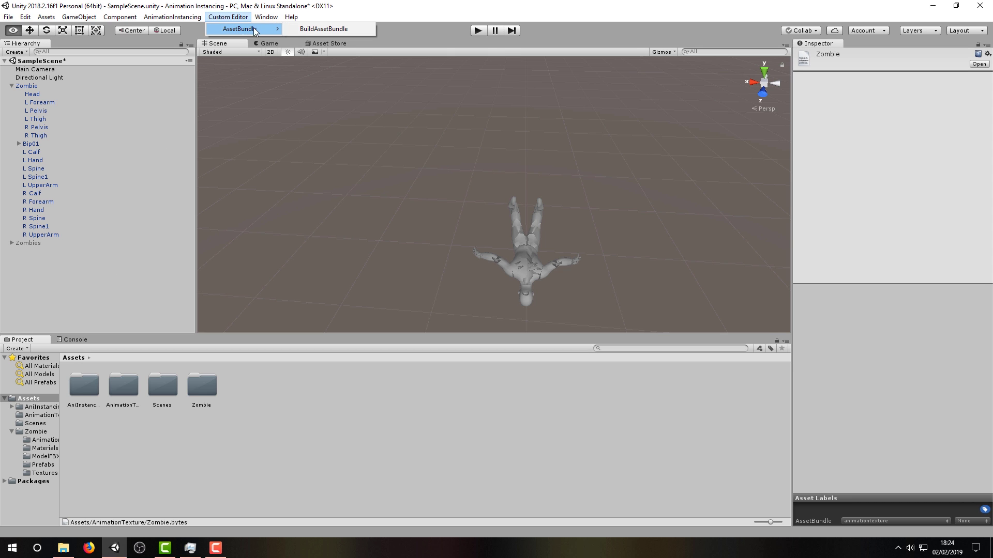
Step: Build the asset bundles and review the Console's IOException about copying into StreamingAssets
{"action": "left_click", "coordinate": [314, 29]}
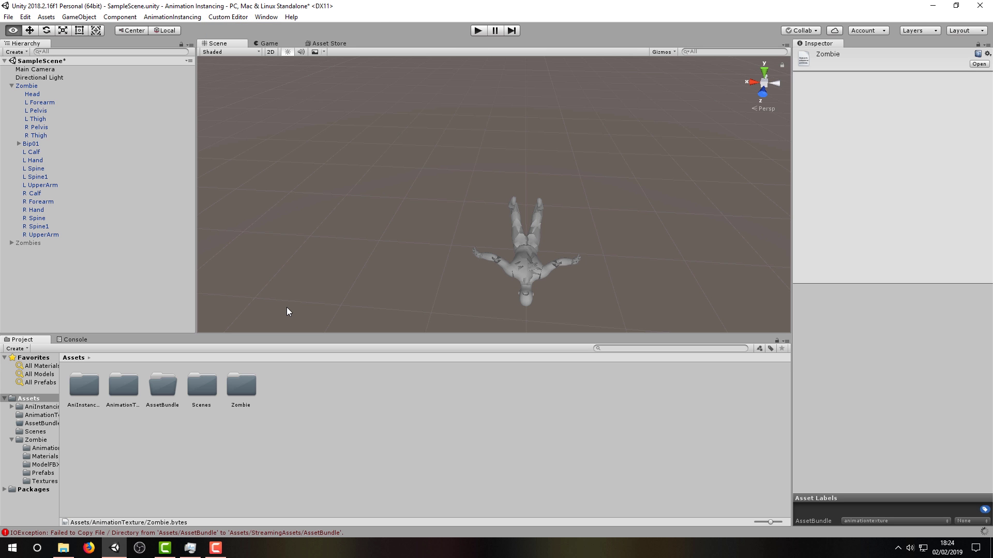
{"action": "left_click", "coordinate": [75, 340]}
{"action": "left_click", "coordinate": [362, 460]}
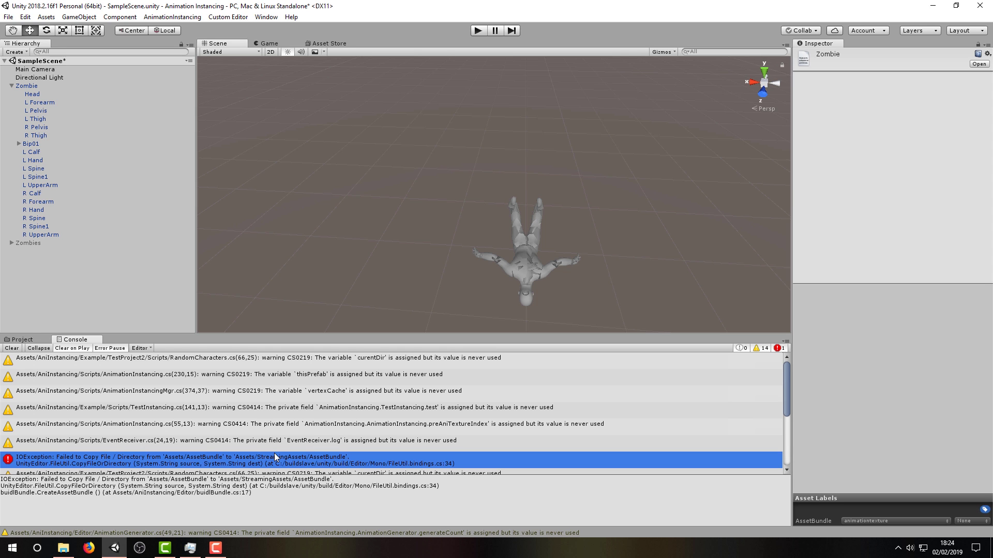
{"action": "left_click", "coordinate": [30, 339]}
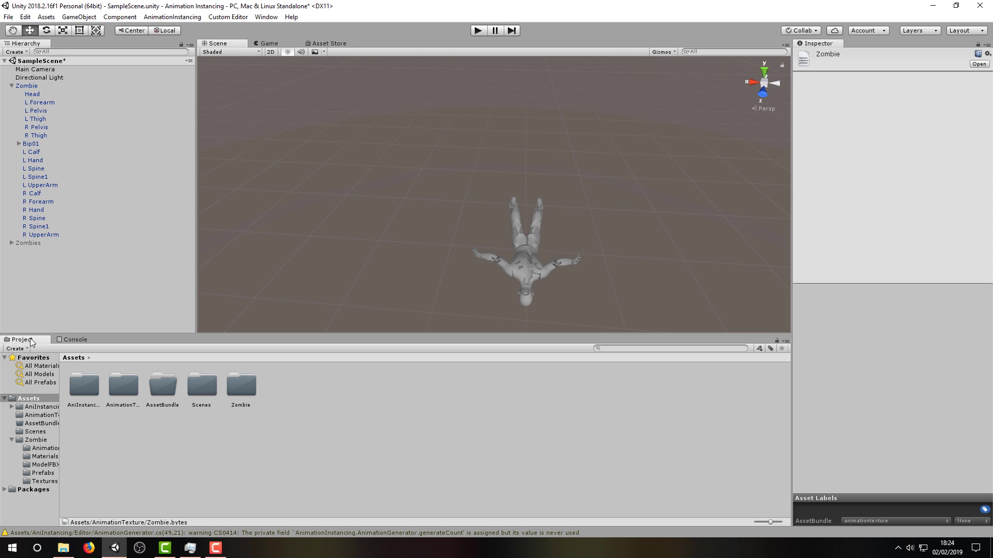
{"action": "left_click", "coordinate": [269, 21]}
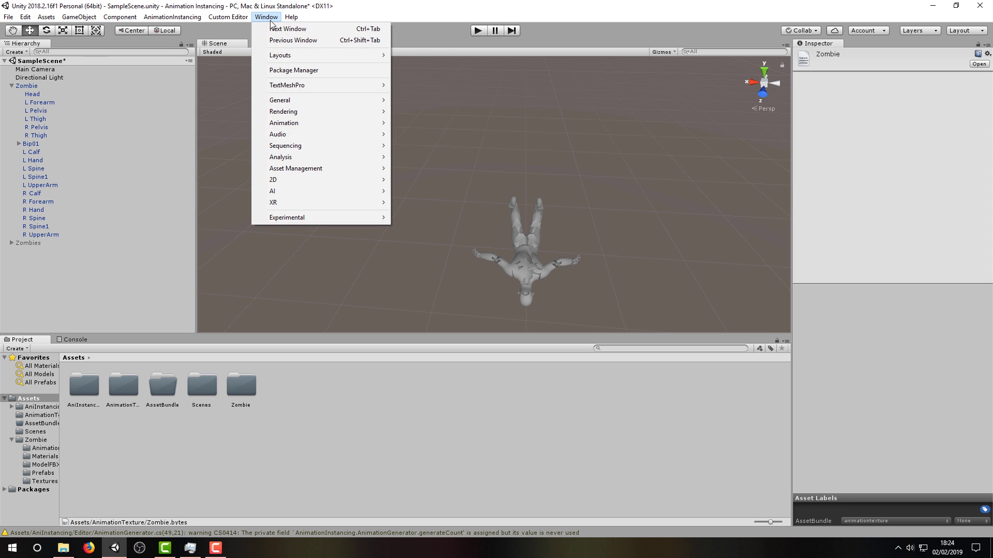
Step: Install the Asset Bundle Browser package via Package Manager and open the AssetBundle Browser window
{"action": "left_click", "coordinate": [287, 70]}
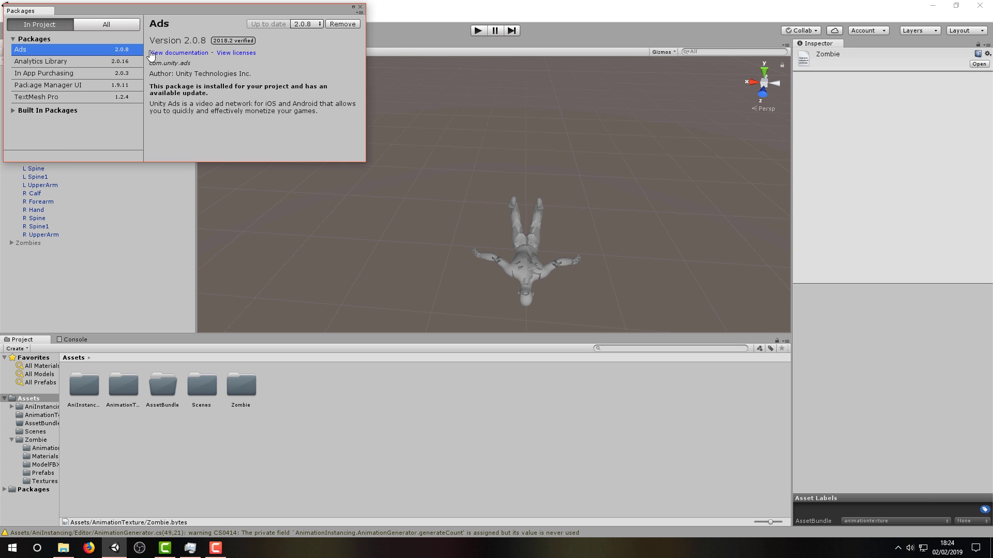
{"action": "left_click", "coordinate": [96, 26]}
{"action": "scroll", "coordinate": [74, 104], "scroll_direction": "down", "scroll_amount": 5}
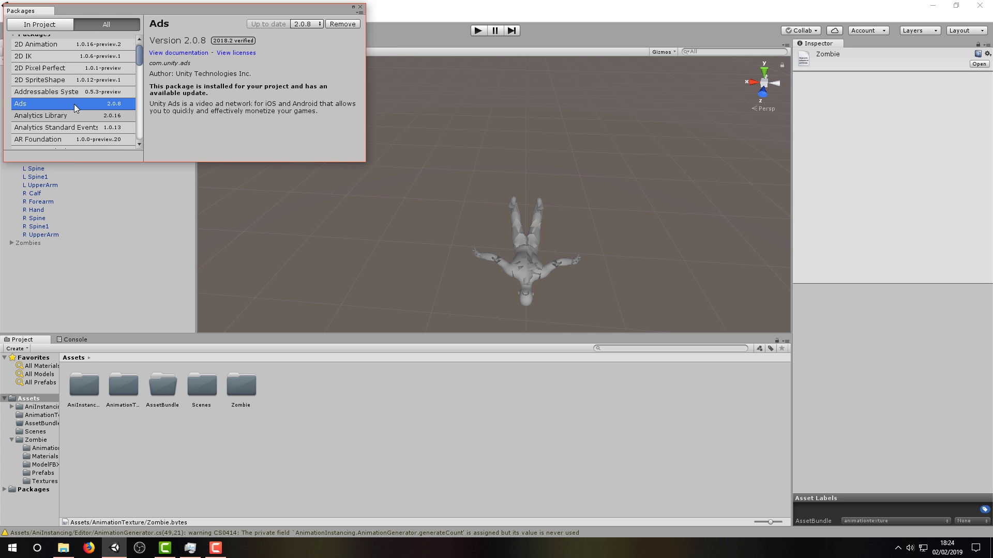
{"action": "left_click", "coordinate": [65, 102]}
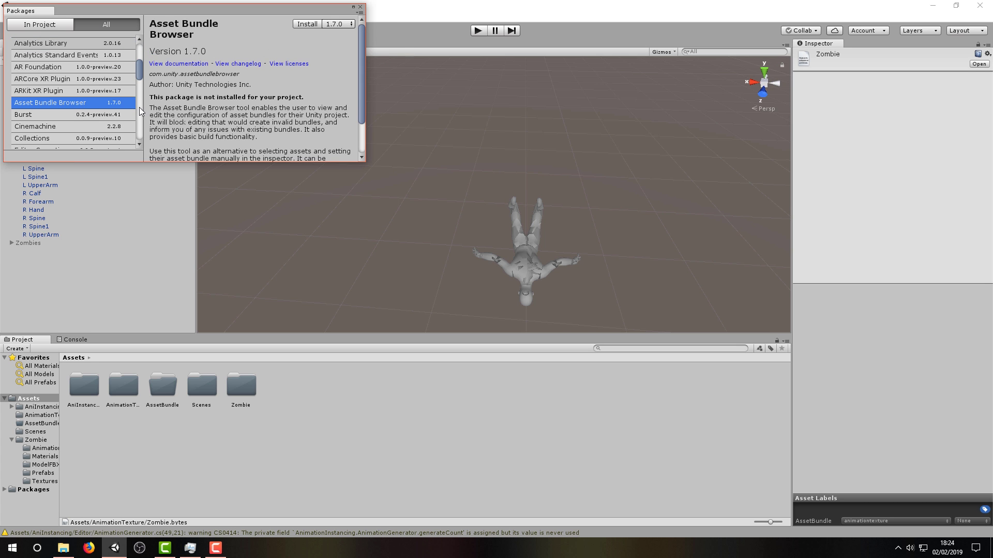
{"action": "left_click", "coordinate": [302, 24]}
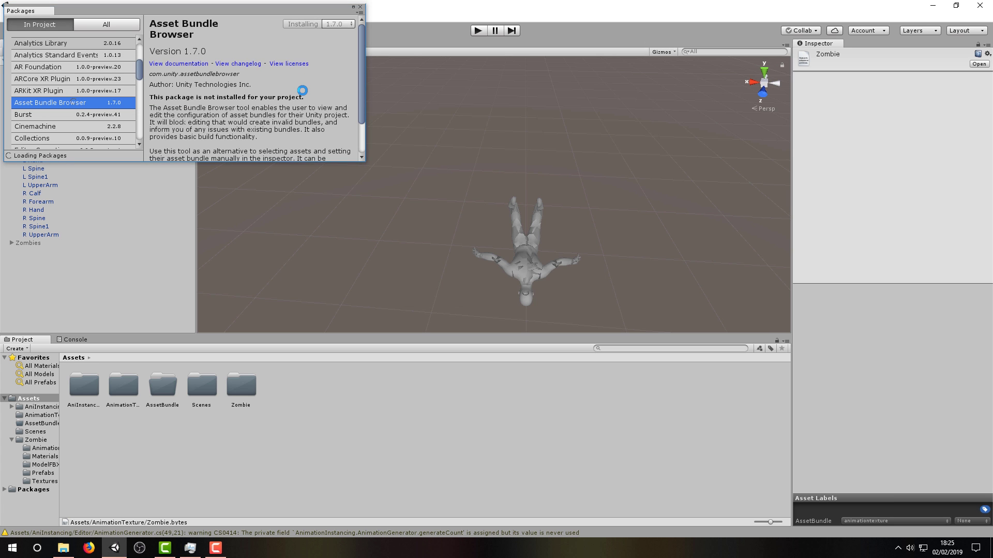
{"action": "left_click", "coordinate": [360, 7]}
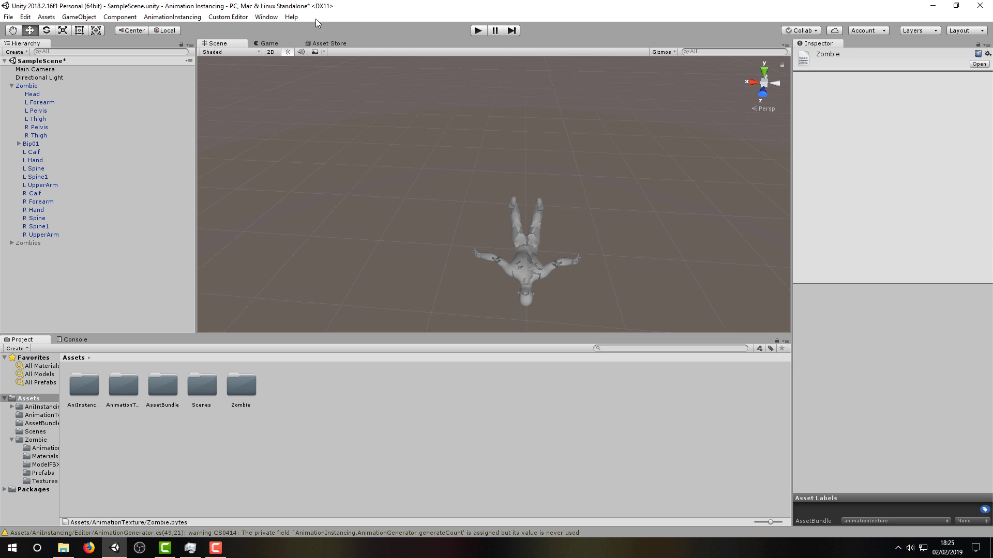
{"action": "left_click", "coordinate": [267, 16]}
{"action": "left_click", "coordinate": [298, 100]}
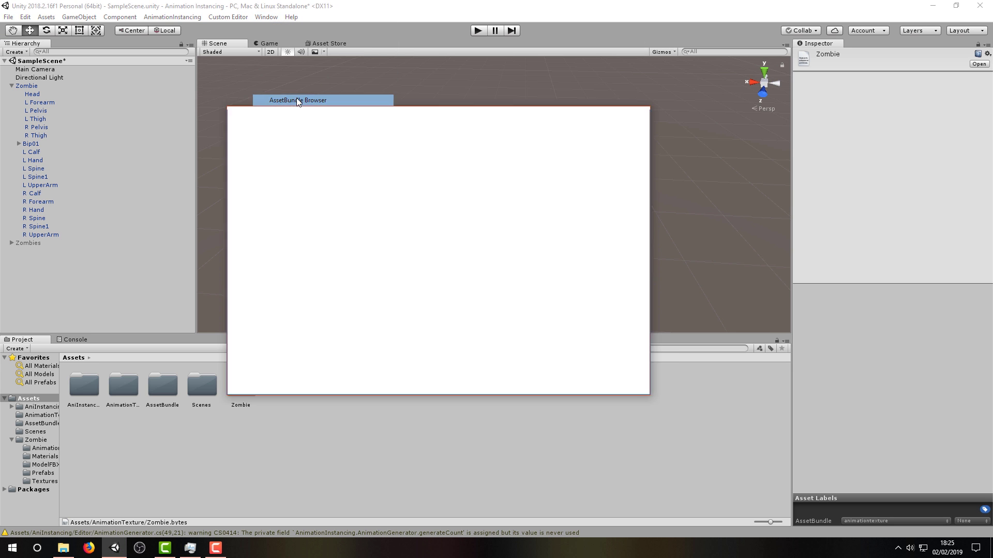
Step: Dock the AssetBundle Browser, review the animationtexture bundle, and build it with Copy to StreamingAssets enabled
{"action": "left_click_drag", "start_coordinate": [266, 109], "coordinate": [260, 49]}
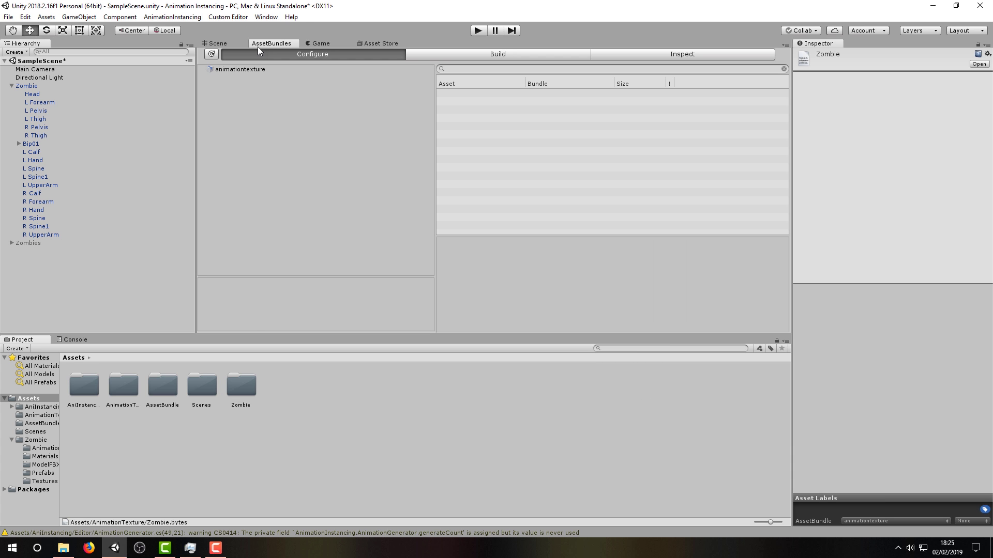
{"action": "left_click", "coordinate": [258, 70]}
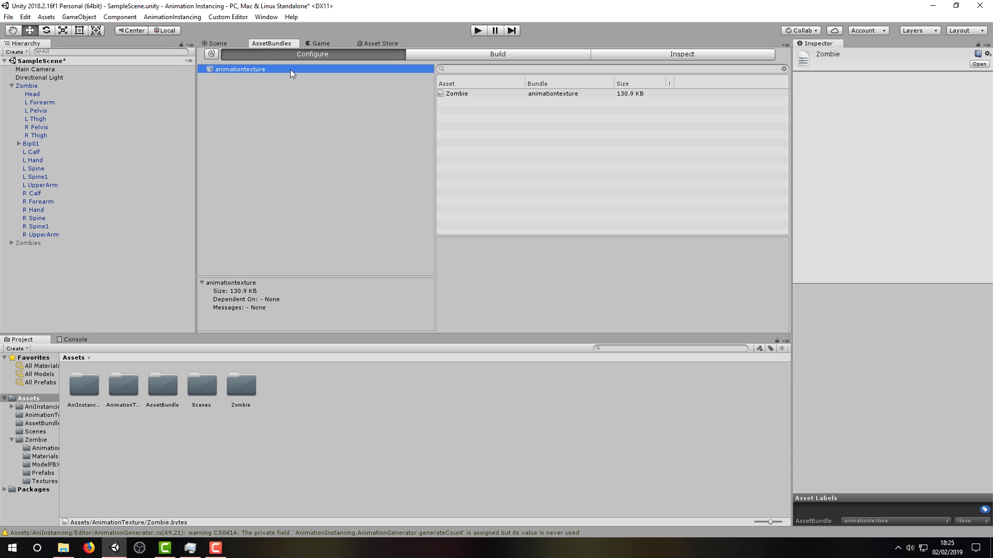
{"action": "left_click", "coordinate": [457, 95]}
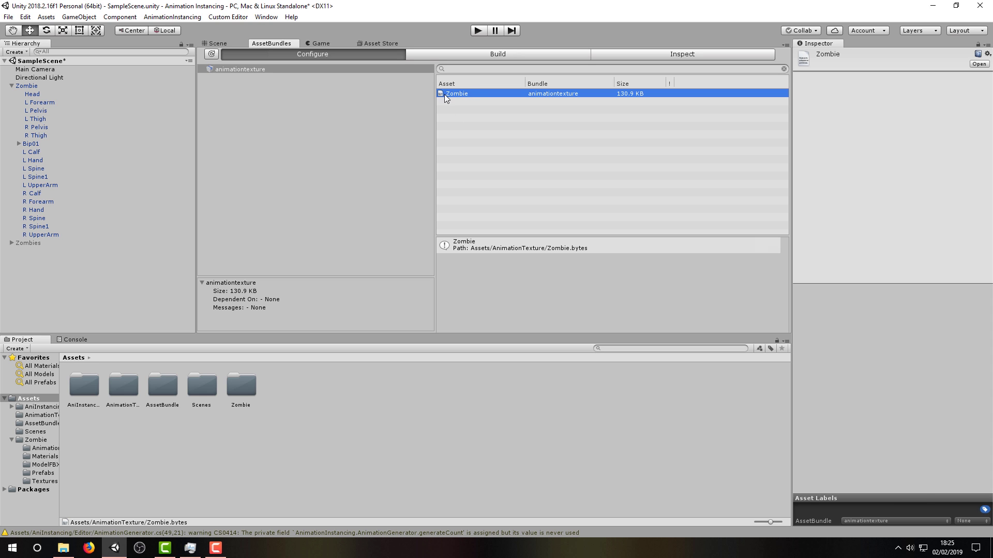
{"action": "left_click", "coordinate": [452, 55]}
{"action": "left_click", "coordinate": [260, 128]}
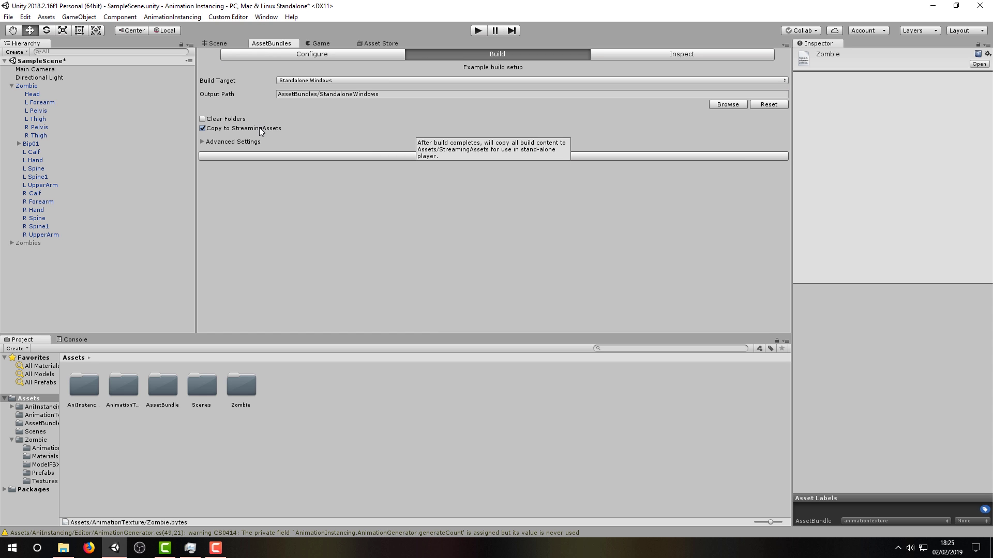
{"action": "left_click", "coordinate": [345, 157]}
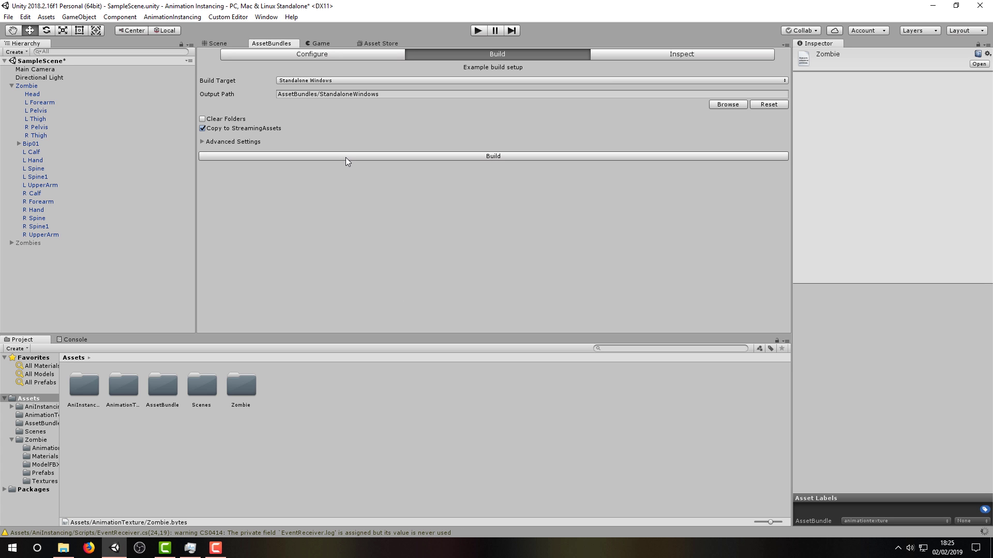
{"action": "left_click", "coordinate": [233, 44]}
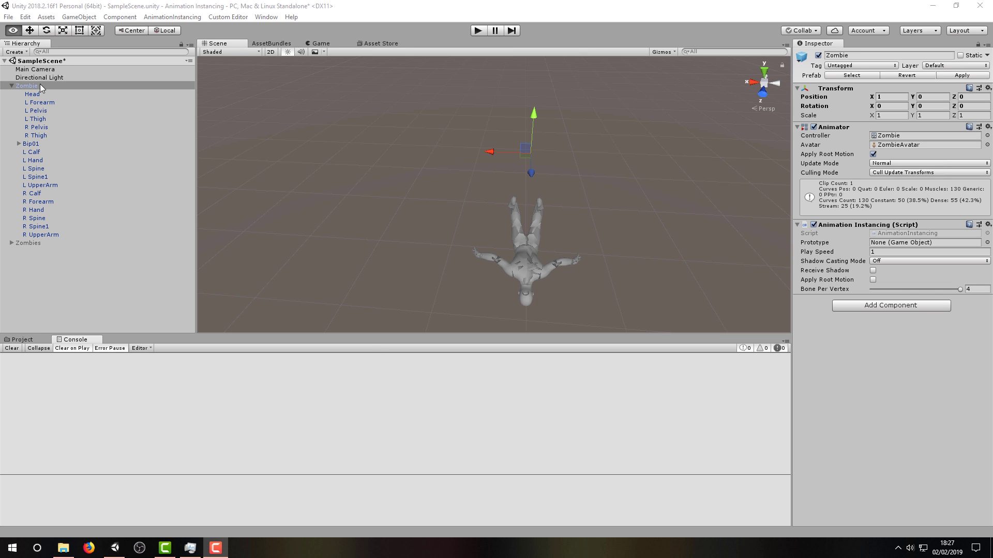
Step: Make Zombie its own Animation Instancing prototype, apply it to the prefab, and test-run the scene
{"action": "left_click_drag", "start_coordinate": [32, 84], "coordinate": [891, 249]}
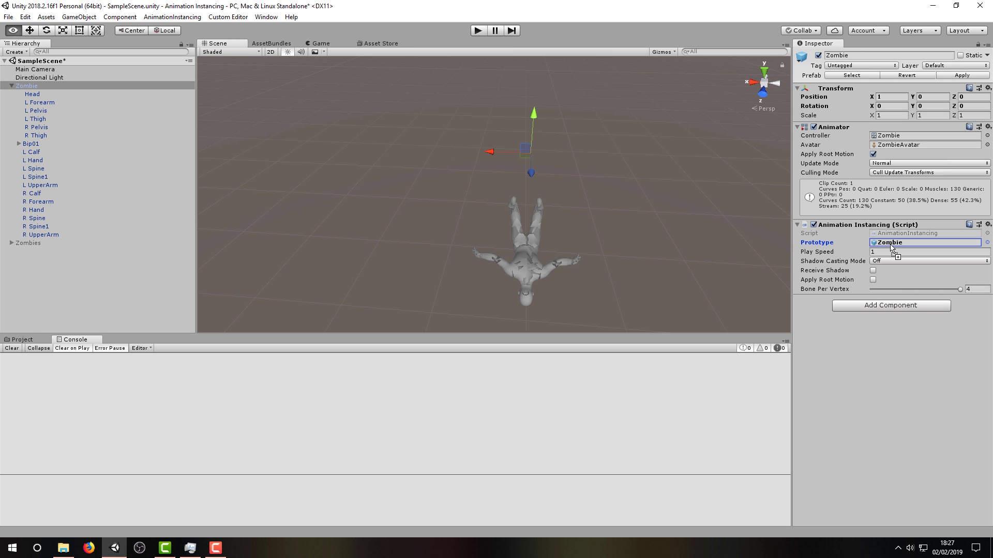
{"action": "left_click", "coordinate": [971, 77]}
{"action": "left_click", "coordinate": [480, 32]}
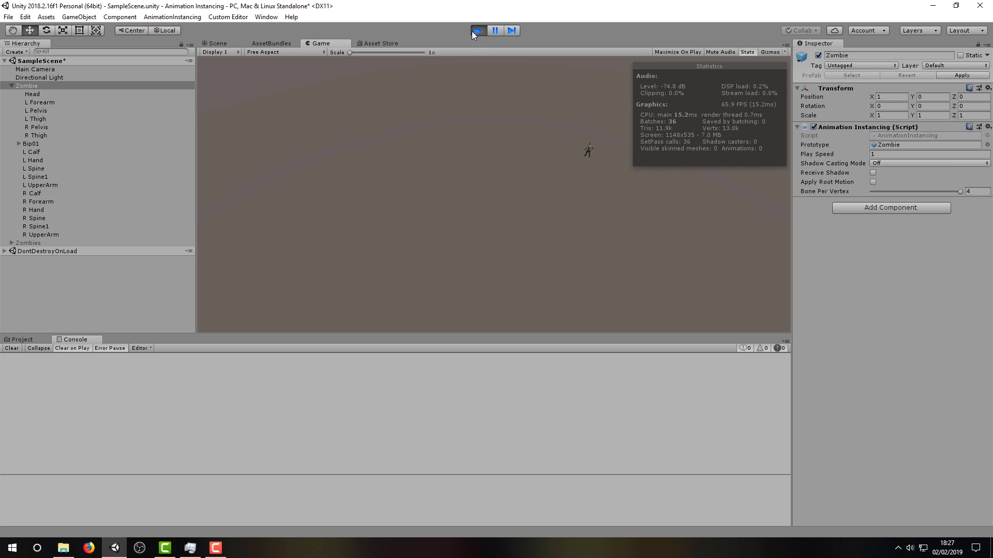
{"action": "left_click", "coordinate": [472, 31]}
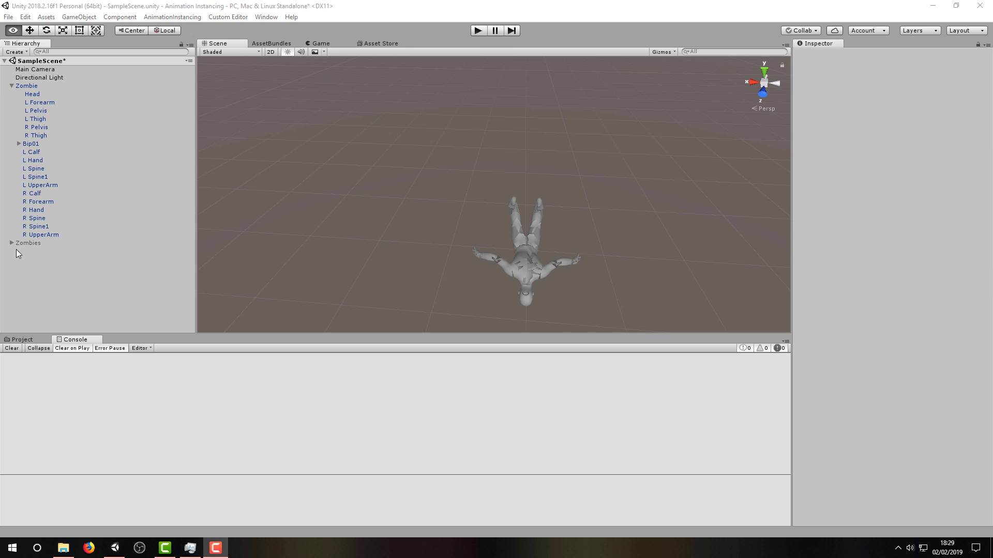
{"action": "left_click", "coordinate": [11, 243]}
{"action": "left_click", "coordinate": [41, 251]}
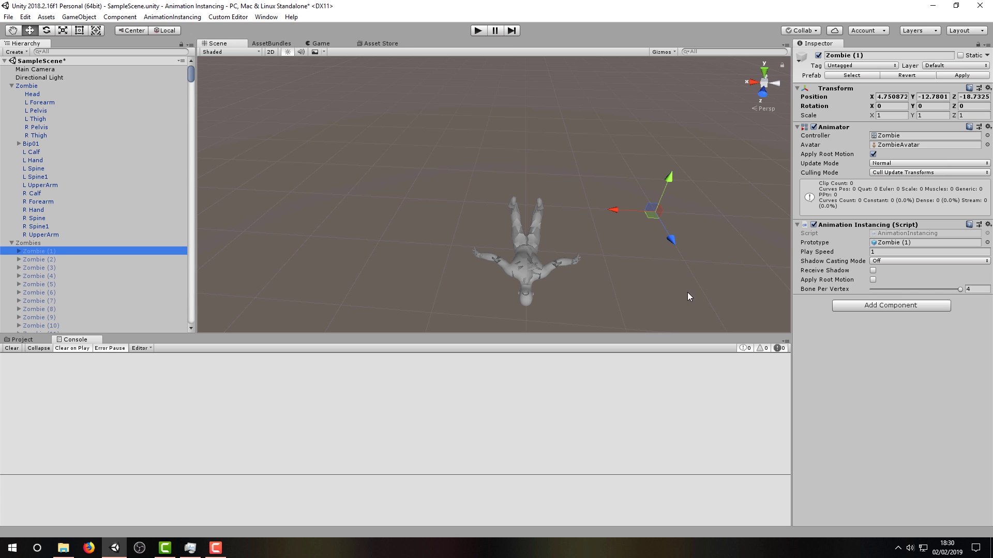
Step: Select all Zombie copies and assign Zombie as their prototype from the object picker
{"action": "left_click_drag", "start_coordinate": [191, 75], "coordinate": [149, 331]}
{"action": "left_click", "coordinate": [101, 329], "text": "shift"}
{"action": "left_click", "coordinate": [987, 202]}
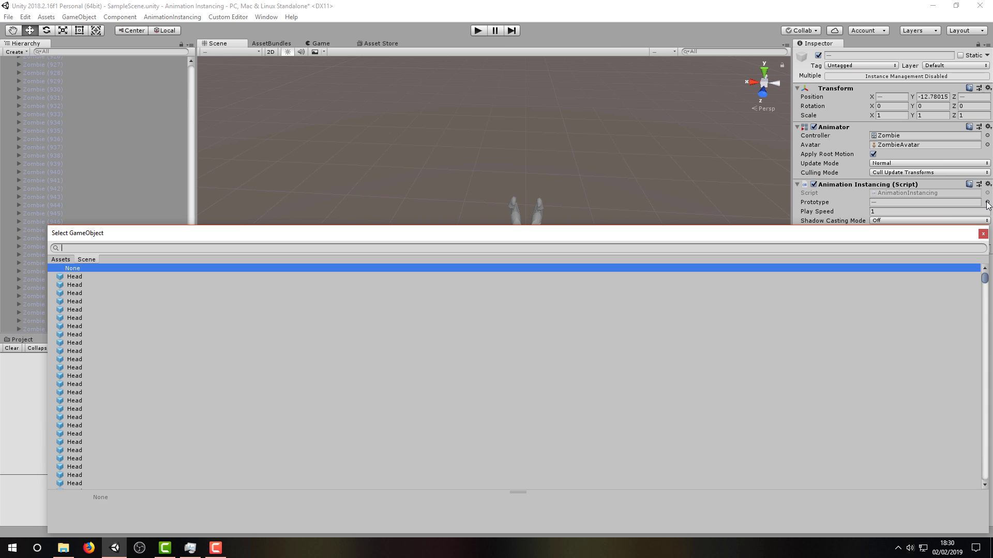
{"action": "type", "text": "Zombie"}
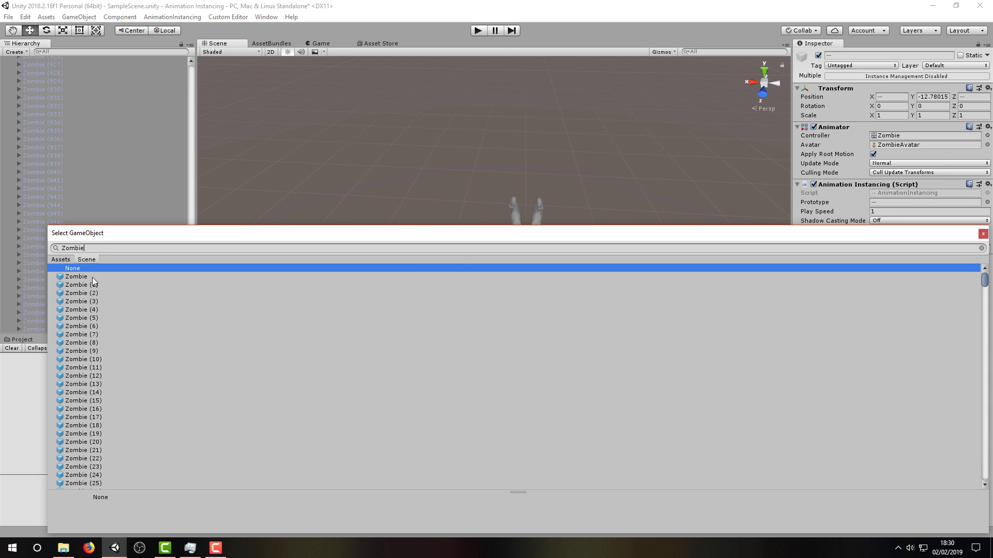
{"action": "left_click", "coordinate": [93, 277]}
{"action": "double_click", "coordinate": [96, 277]}
Step: Select the Zombies group, then Zombie (1) to verify its prototype
{"action": "left_click", "coordinate": [190, 257]}
{"action": "left_click_drag", "start_coordinate": [190, 285], "coordinate": [200, 60]}
{"action": "left_click", "coordinate": [35, 243]}
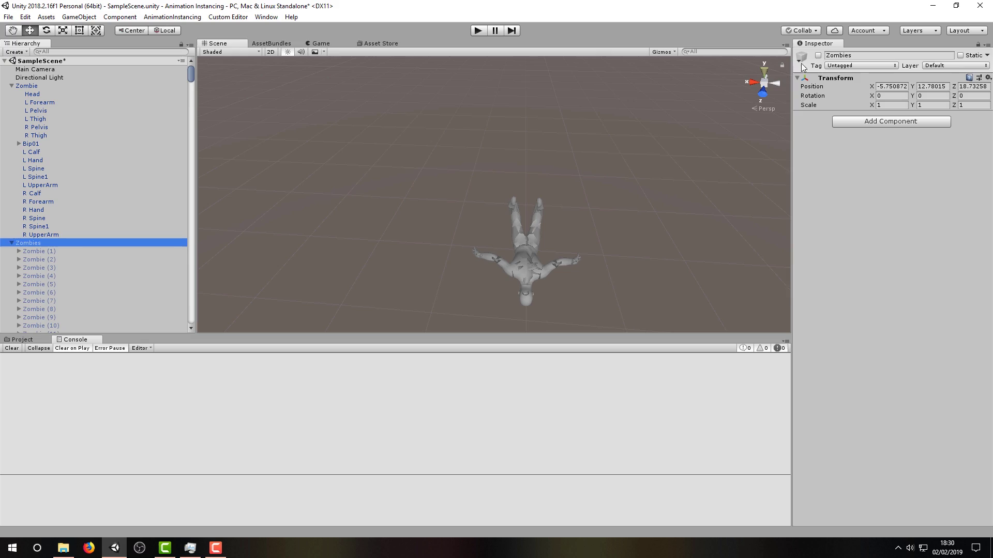
{"action": "left_click", "coordinate": [47, 251]}
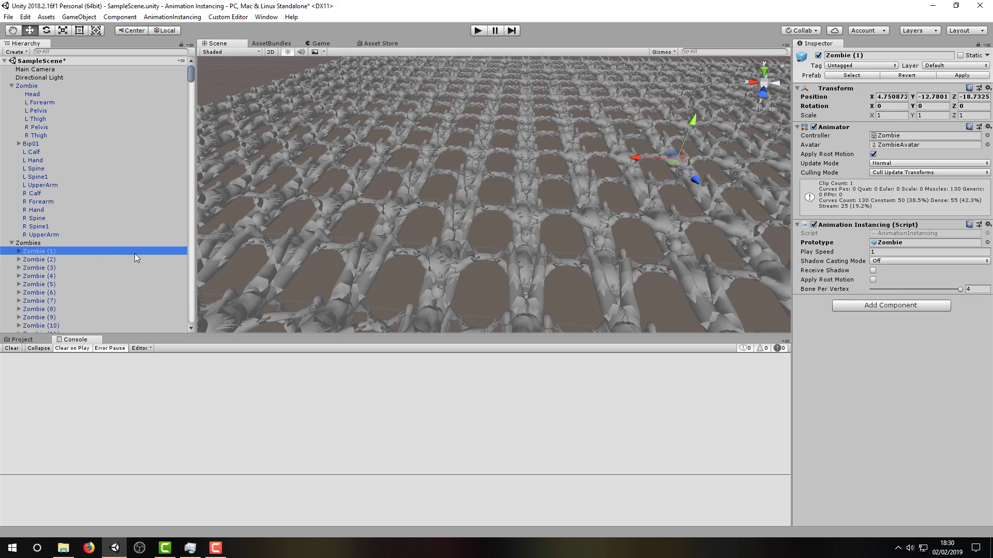